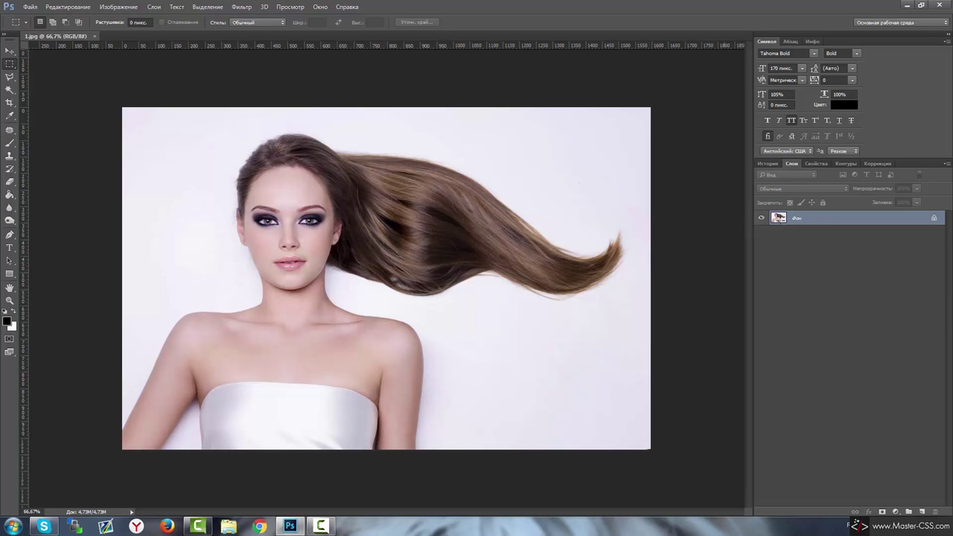
Unlock the Background photo as Layer 0 and add an empty Layer 1 above it
{"action": "left_click_drag", "start_coordinate": [861, 221], "coordinate": [879, 223]}
{"action": "left_click", "coordinate": [936, 218]}
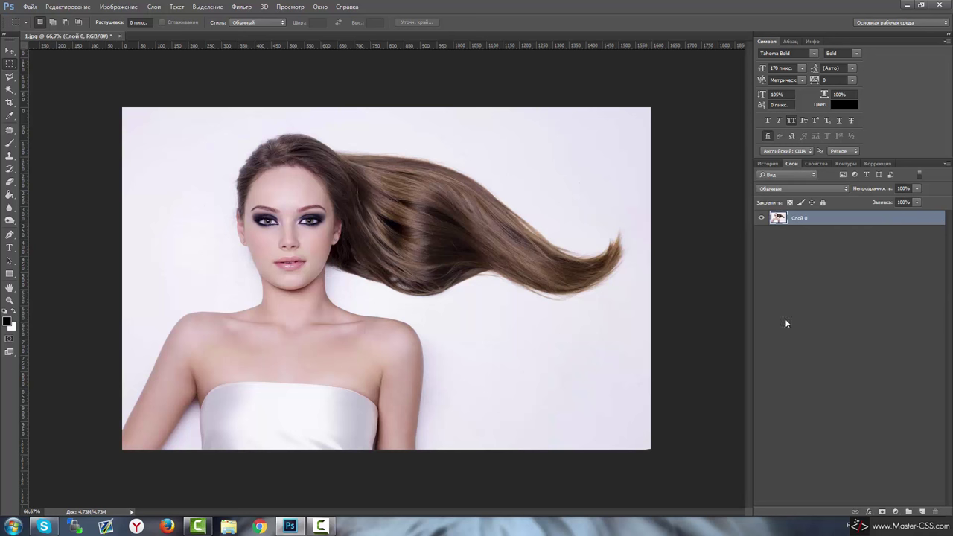
{"action": "left_click", "coordinate": [921, 512]}
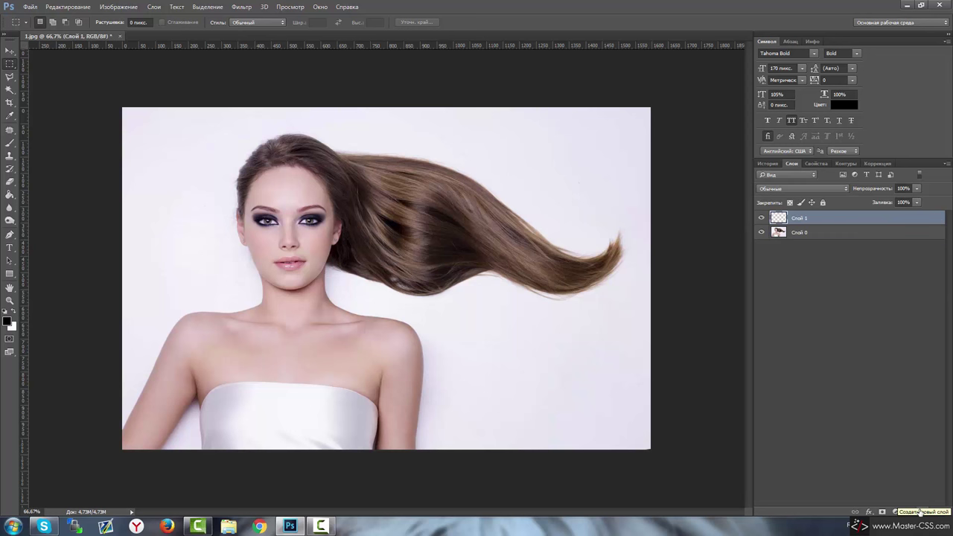
Choose the Brush tool with pure red (ff0000) as the foreground colour
{"action": "left_click", "coordinate": [10, 144]}
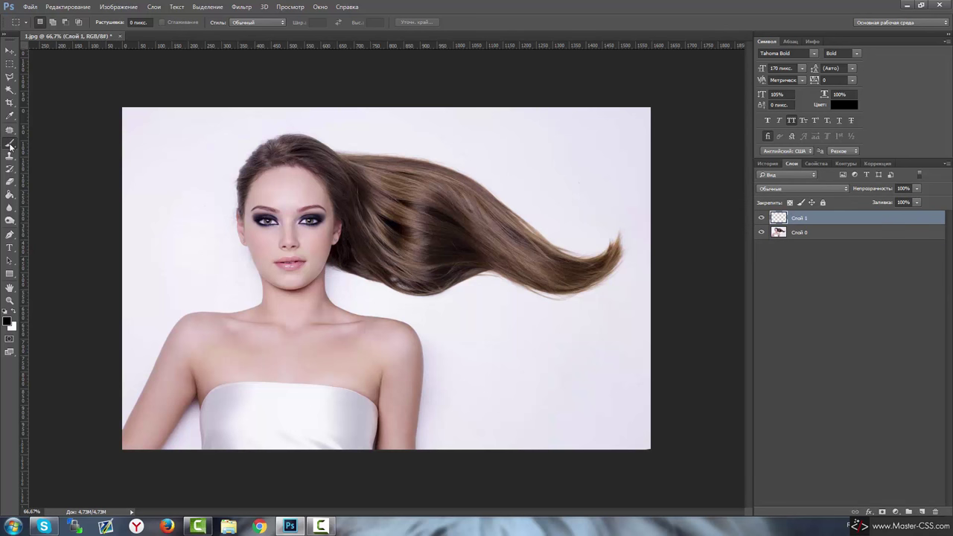
{"action": "left_click", "coordinate": [7, 320]}
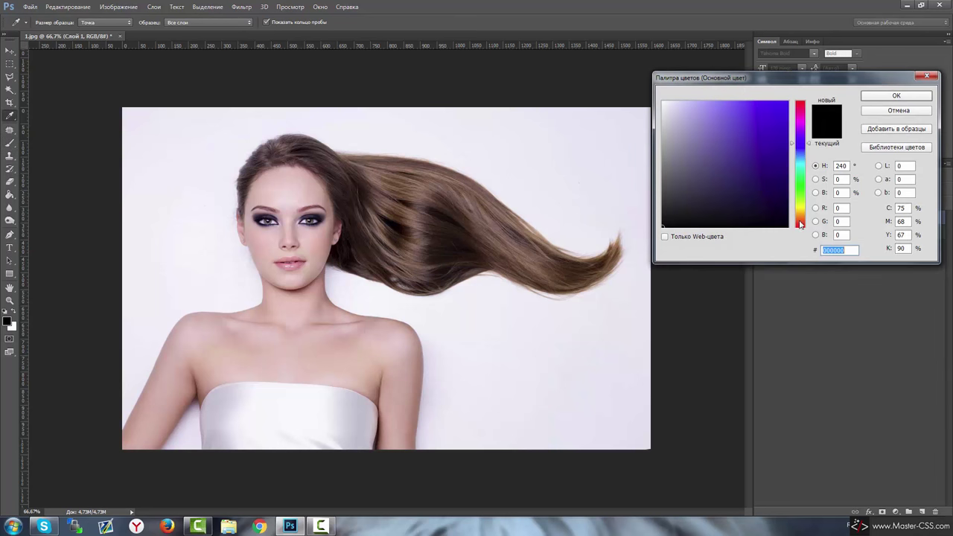
{"action": "type", "text": "ff0000"}
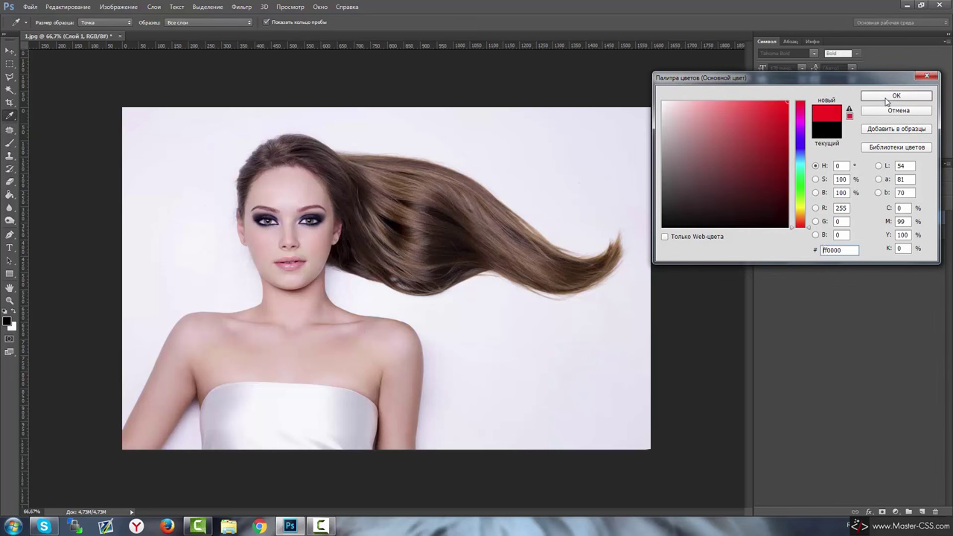
{"action": "left_click", "coordinate": [886, 96]}
Set the brush to 30 px size and about 71% hardness
{"action": "right_click", "coordinate": [456, 184]}
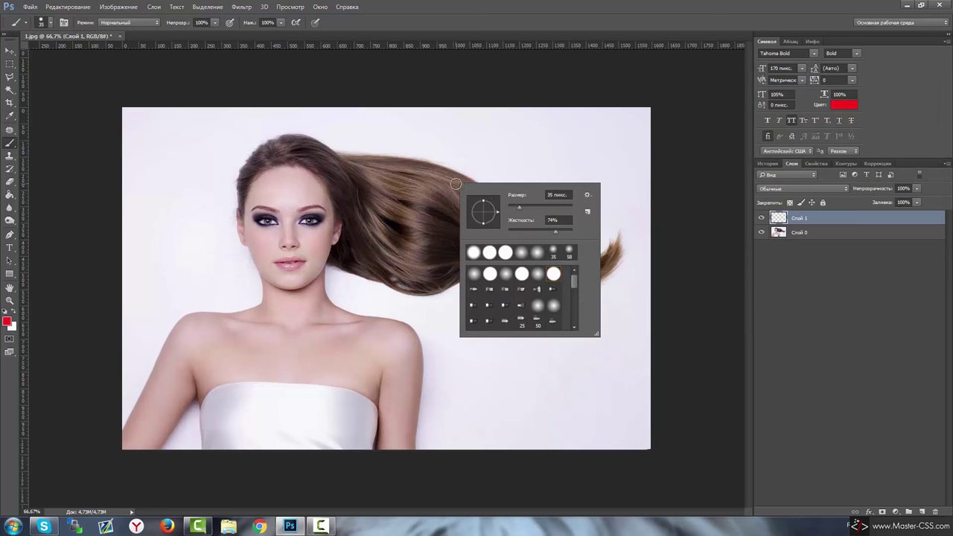
{"action": "left_click_drag", "start_coordinate": [518, 208], "coordinate": [510, 205]}
{"action": "left_click_drag", "start_coordinate": [556, 235], "coordinate": [554, 235]}
Review the brush blend mode, opacity and pressure settings in the options bar
{"action": "left_click", "coordinate": [150, 25]}
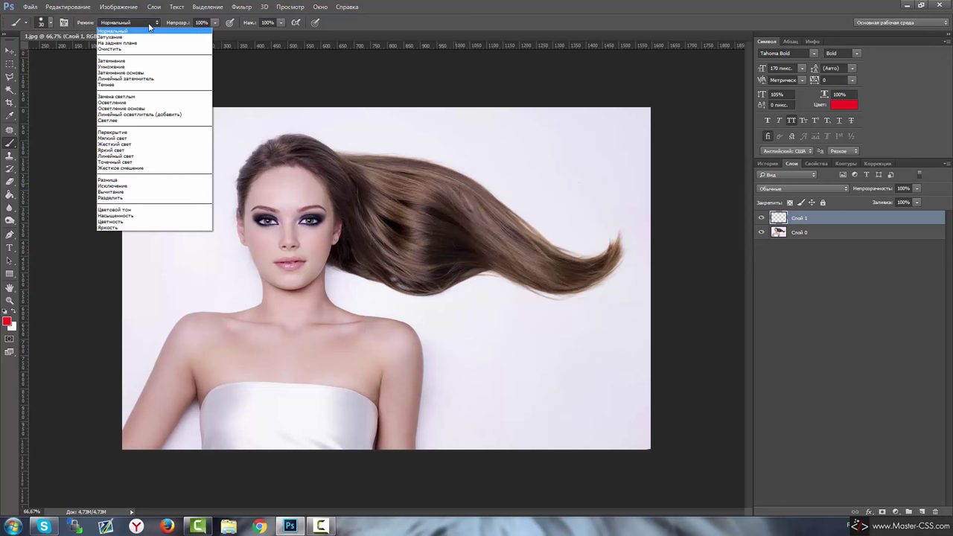
{"action": "left_click", "coordinate": [215, 24]}
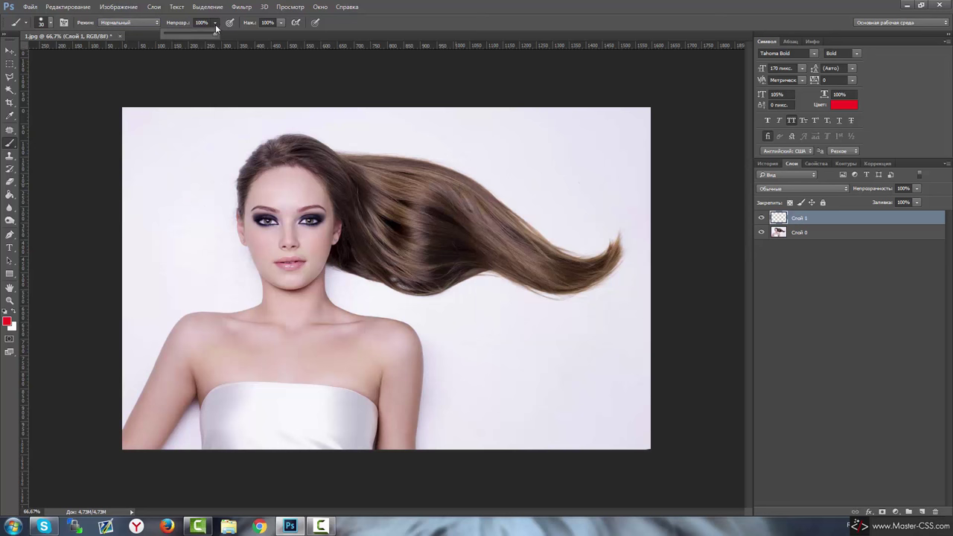
{"action": "left_click", "coordinate": [281, 23]}
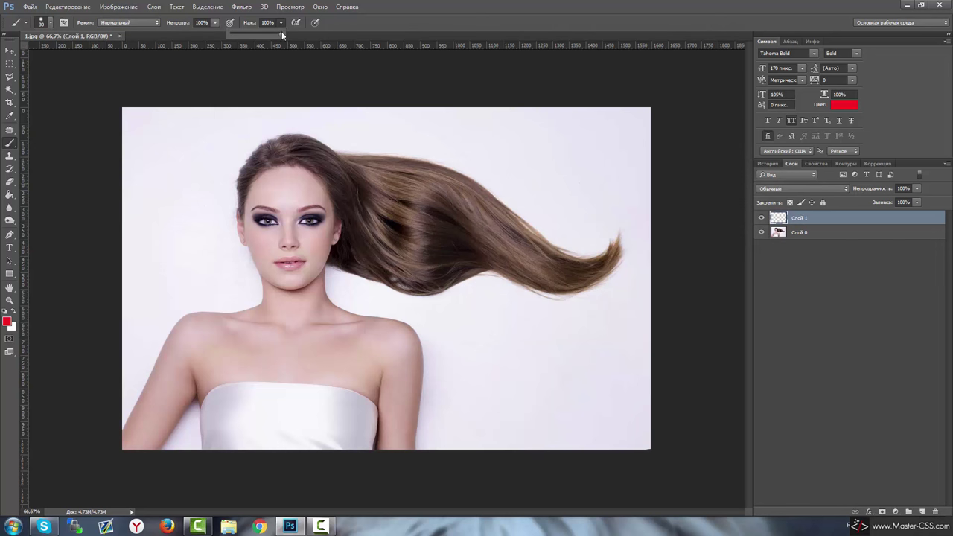
{"action": "left_click", "coordinate": [353, 22]}
{"action": "scroll", "coordinate": [330, 145], "scroll_direction": "up", "scroll_amount": 1}
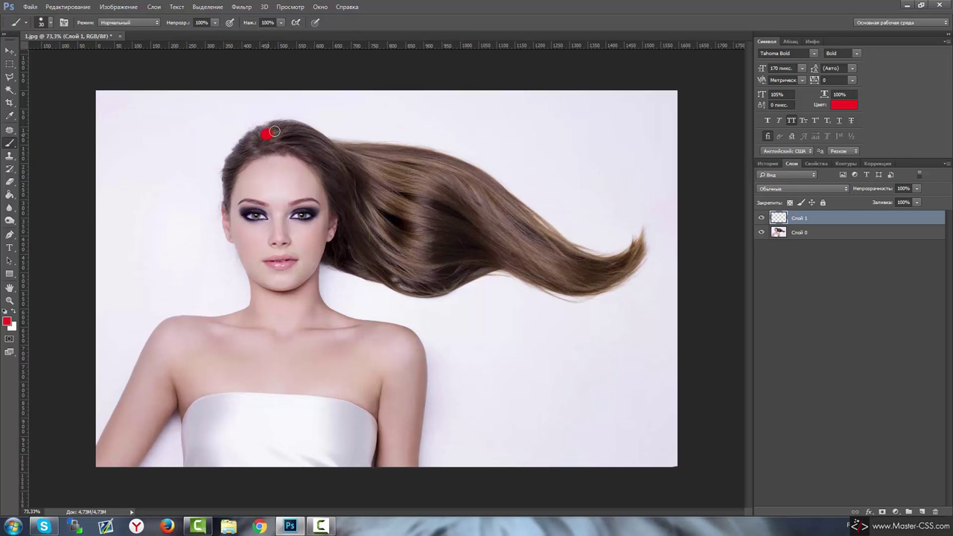
Paint red along the top hairline, then with a 10 px brush down the left hairline and crown
{"action": "scroll", "coordinate": [290, 126], "scroll_direction": "up", "scroll_amount": 7}
{"action": "mouse_move", "coordinate": [363, 173]}
{"action": "left_mouse_down"}
{"action": "mouse_move", "coordinate": [247, 151]}
{"action": "mouse_move", "coordinate": [260, 145]}
{"action": "mouse_move", "coordinate": [167, 225]}
{"action": "mouse_move", "coordinate": [171, 236]}
{"action": "mouse_move", "coordinate": [223, 205]}
{"action": "mouse_move", "coordinate": [303, 196]}
{"action": "mouse_move", "coordinate": [315, 183]}
{"action": "mouse_move", "coordinate": [219, 183]}
{"action": "mouse_move", "coordinate": [192, 199]}
{"action": "mouse_move", "coordinate": [251, 157]}
{"action": "mouse_move", "coordinate": [245, 168]}
{"action": "mouse_move", "coordinate": [296, 157]}
{"action": "mouse_move", "coordinate": [347, 186]}
{"action": "mouse_move", "coordinate": [367, 214]}
{"action": "mouse_move", "coordinate": [344, 170]}
{"action": "mouse_move", "coordinate": [387, 191]}
{"action": "mouse_move", "coordinate": [389, 181]}
{"action": "mouse_move", "coordinate": [460, 187]}
{"action": "mouse_move", "coordinate": [617, 225]}
{"action": "left_mouse_up"}
{"action": "right_click", "coordinate": [195, 208]}
{"action": "mouse_move", "coordinate": [258, 237]}
{"action": "left_mouse_down"}
{"action": "mouse_move", "coordinate": [223, 237]}
{"action": "mouse_move", "coordinate": [179, 312]}
{"action": "mouse_move", "coordinate": [208, 259]}
{"action": "mouse_move", "coordinate": [194, 255]}
{"action": "left_mouse_up"}
{"action": "scroll", "coordinate": [169, 220], "scroll_direction": "up", "scroll_amount": 3}
{"action": "right_click", "coordinate": [298, 234]}
{"action": "left_click_drag", "start_coordinate": [324, 261], "coordinate": [320, 261]}
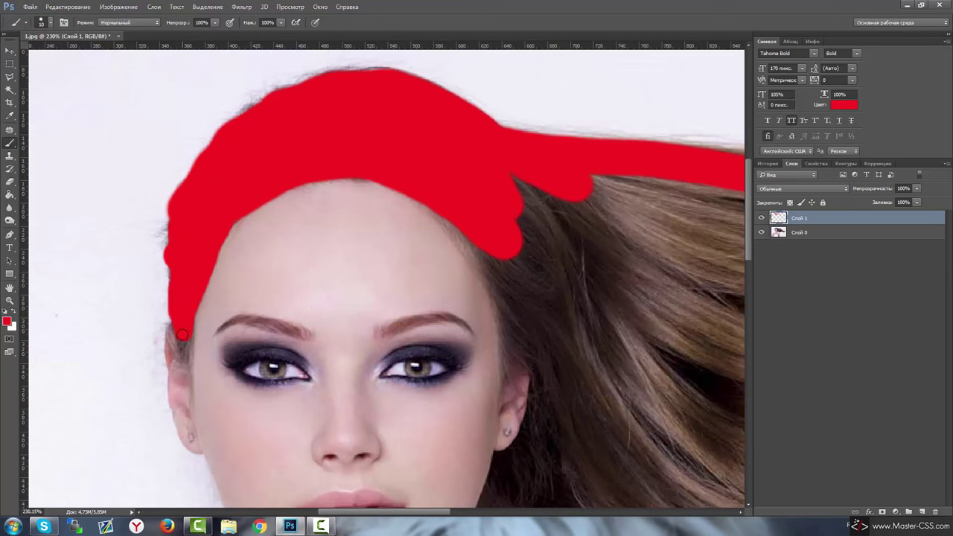
{"action": "left_click_drag", "start_coordinate": [183, 335], "coordinate": [193, 282]}
{"action": "mouse_move", "coordinate": [173, 220]}
{"action": "left_mouse_down"}
{"action": "mouse_move", "coordinate": [238, 118]}
{"action": "mouse_move", "coordinate": [305, 86]}
{"action": "mouse_move", "coordinate": [396, 76]}
{"action": "left_mouse_up"}
Enlarge the brush to 35 px and extend red paint down beside the temple
{"action": "scroll", "coordinate": [358, 224], "scroll_direction": "right", "scroll_amount": 3}
{"action": "right_click", "coordinate": [321, 236]}
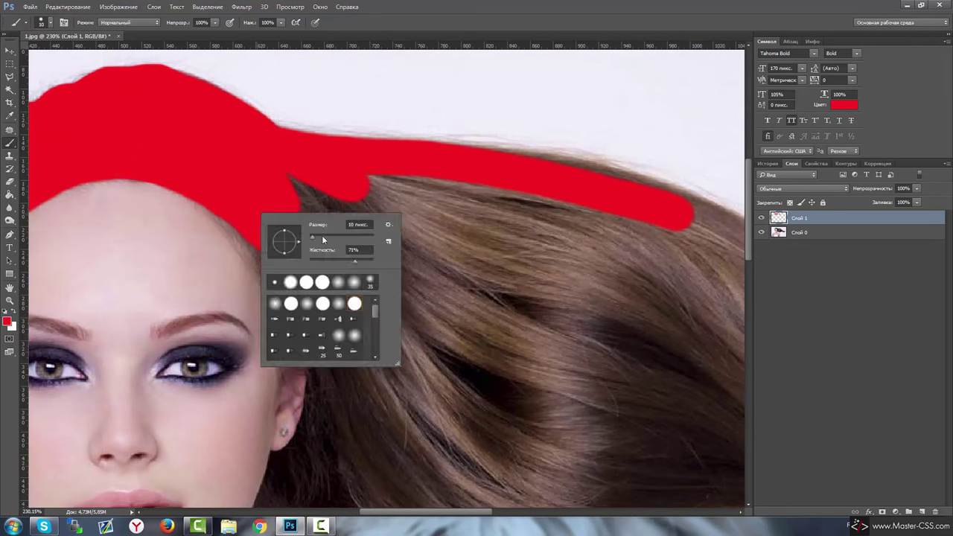
{"action": "left_click_drag", "start_coordinate": [298, 223], "coordinate": [321, 223]}
{"action": "mouse_move", "coordinate": [294, 253]}
{"action": "left_mouse_down"}
{"action": "mouse_move", "coordinate": [287, 299]}
{"action": "mouse_move", "coordinate": [343, 372]}
{"action": "mouse_move", "coordinate": [335, 194]}
{"action": "left_mouse_up"}
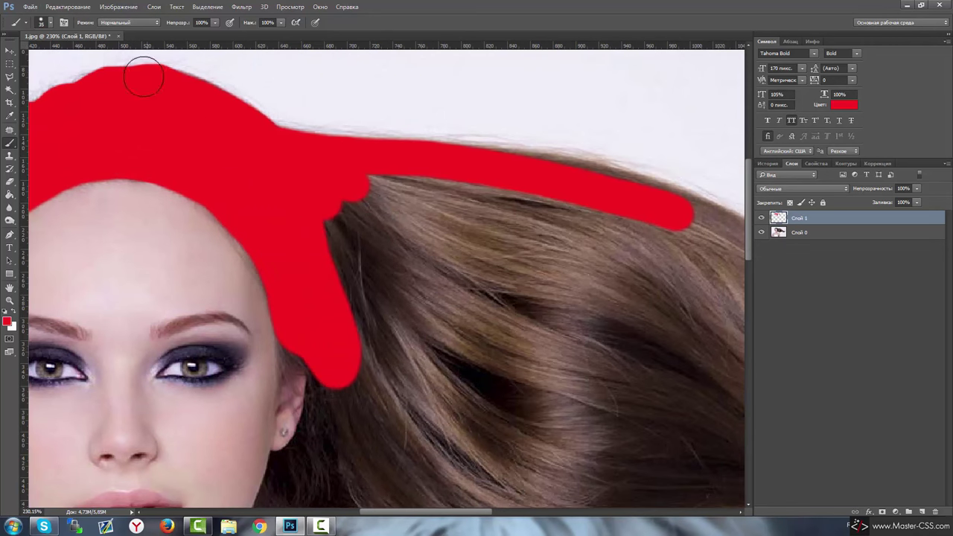
{"action": "scroll", "coordinate": [383, 305], "scroll_direction": "down", "scroll_amount": 1}
{"action": "right_click", "coordinate": [385, 306]}
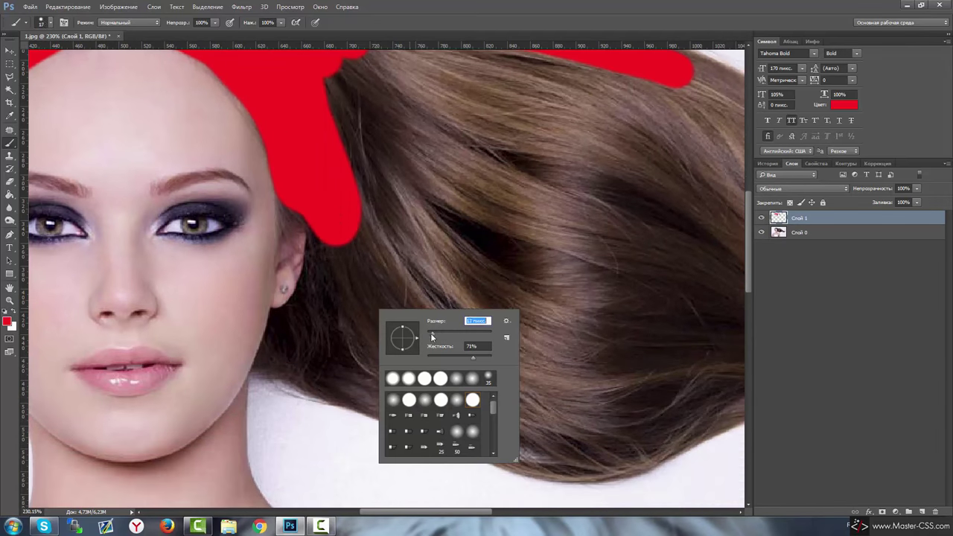
{"action": "type", "text": "1"}
{"action": "key", "text": "Return"}
{"action": "right_click", "coordinate": [286, 210]}
{"action": "key", "text": "Return"}
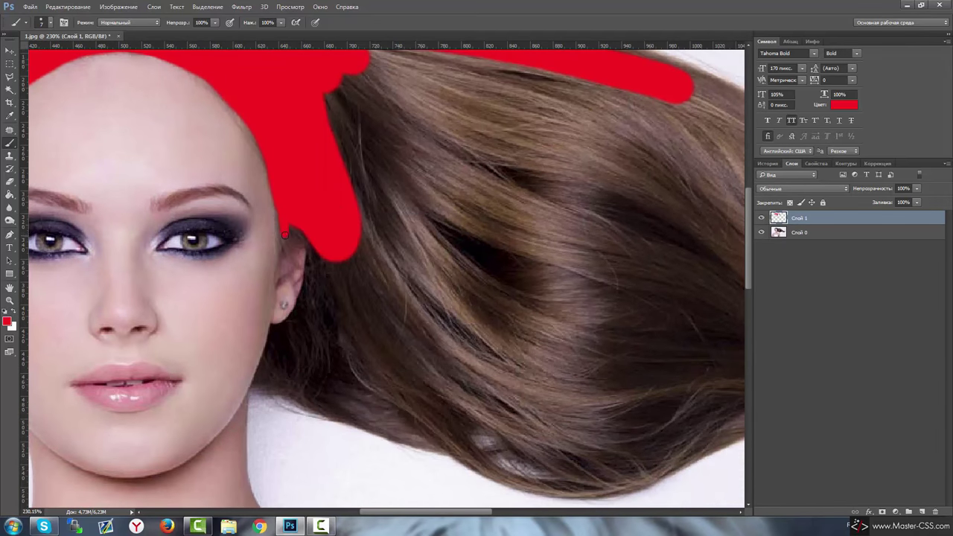
Paint red past the ear and along the hair's lower edge
{"action": "scroll", "coordinate": [280, 206], "scroll_direction": "down", "scroll_amount": 1}
{"action": "scroll", "coordinate": [280, 206], "scroll_direction": "down", "scroll_amount": 1}
{"action": "right_click", "coordinate": [280, 205]}
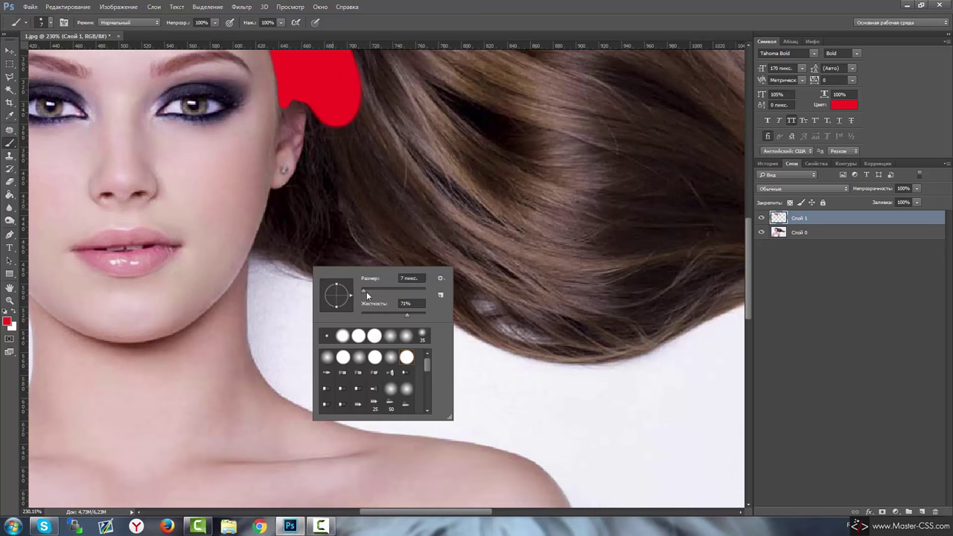
{"action": "key", "text": "Return"}
{"action": "mouse_move", "coordinate": [277, 197]}
{"action": "left_mouse_down"}
{"action": "mouse_move", "coordinate": [313, 131]}
{"action": "mouse_move", "coordinate": [289, 92]}
{"action": "mouse_move", "coordinate": [277, 212]}
{"action": "mouse_move", "coordinate": [262, 246]}
{"action": "mouse_move", "coordinate": [484, 320]}
{"action": "mouse_move", "coordinate": [603, 319]}
{"action": "left_mouse_up"}
{"action": "scroll", "coordinate": [406, 340], "scroll_direction": "right", "scroll_amount": 3}
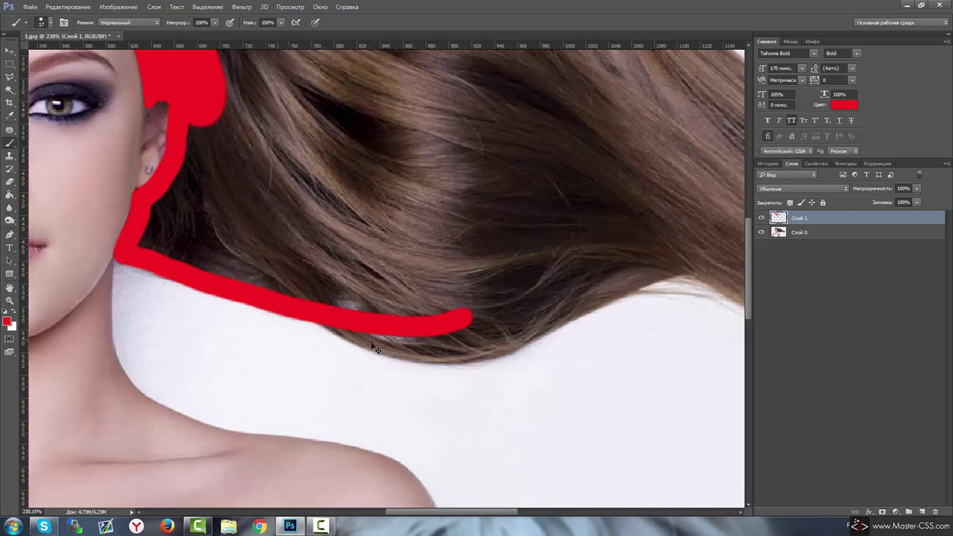
{"action": "mouse_move", "coordinate": [271, 317]}
{"action": "left_mouse_down"}
{"action": "mouse_move", "coordinate": [338, 350]}
{"action": "mouse_move", "coordinate": [425, 351]}
{"action": "mouse_move", "coordinate": [674, 257]}
{"action": "left_mouse_up"}
Extend the red outline along the hair's lower and upper edges
{"action": "left_click_drag", "start_coordinate": [415, 351], "coordinate": [548, 299]}
{"action": "scroll", "coordinate": [549, 298], "scroll_direction": "down", "scroll_amount": 3}
{"action": "scroll", "coordinate": [298, 134], "scroll_direction": "up", "scroll_amount": 3}
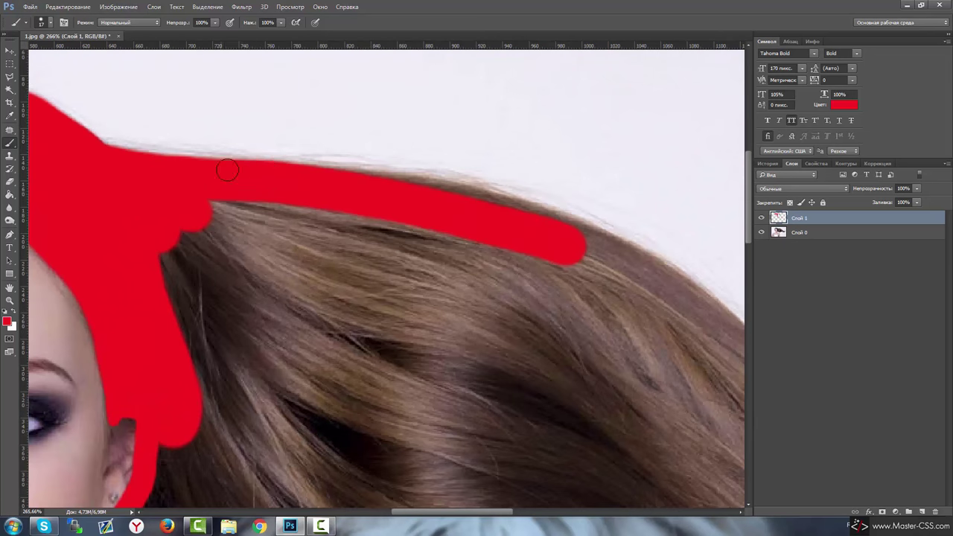
{"action": "left_click_drag", "start_coordinate": [410, 181], "coordinate": [654, 257]}
{"action": "scroll", "coordinate": [653, 256], "scroll_direction": "down", "scroll_amount": 3}
{"action": "scroll", "coordinate": [489, 247], "scroll_direction": "up", "scroll_amount": 1}
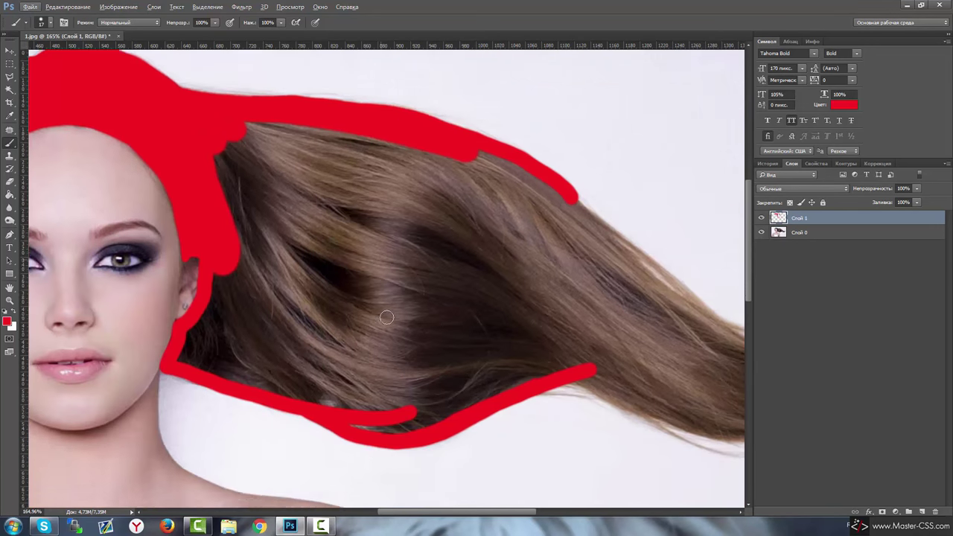
{"action": "scroll", "coordinate": [489, 247], "scroll_direction": "up", "scroll_amount": 1}
{"action": "scroll", "coordinate": [489, 247], "scroll_direction": "up", "scroll_amount": 1}
{"action": "scroll", "coordinate": [489, 247], "scroll_direction": "up", "scroll_amount": 2}
{"action": "left_click_drag", "start_coordinate": [446, 170], "coordinate": [668, 373]}
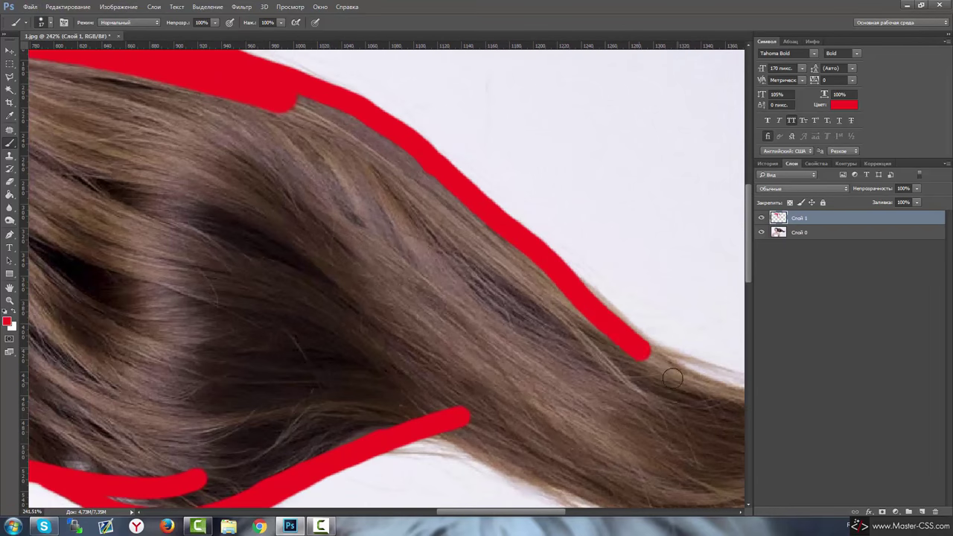
{"action": "left_click_drag", "start_coordinate": [550, 290], "coordinate": [618, 366]}
{"action": "scroll", "coordinate": [618, 366], "scroll_direction": "down", "scroll_amount": 1}
Outline the hair's underside in red all the way to the tip
{"action": "left_click_drag", "start_coordinate": [350, 395], "coordinate": [436, 404]}
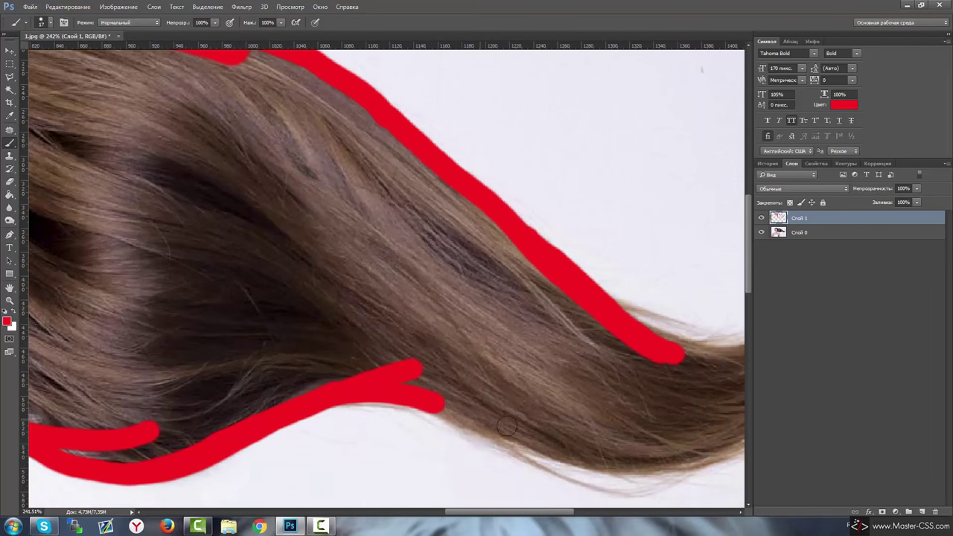
{"action": "scroll", "coordinate": [435, 405], "scroll_direction": "right", "scroll_amount": 2}
{"action": "left_click_drag", "start_coordinate": [298, 405], "coordinate": [464, 452]}
{"action": "scroll", "coordinate": [464, 451], "scroll_direction": "right", "scroll_amount": 1}
{"action": "mouse_move", "coordinate": [77, 350]}
{"action": "left_mouse_down"}
{"action": "mouse_move", "coordinate": [141, 351]}
{"action": "mouse_move", "coordinate": [330, 434]}
{"action": "mouse_move", "coordinate": [521, 366]}
{"action": "mouse_move", "coordinate": [511, 293]}
{"action": "left_mouse_up"}
{"action": "mouse_move", "coordinate": [417, 305]}
{"action": "left_mouse_down"}
{"action": "mouse_move", "coordinate": [588, 261]}
{"action": "mouse_move", "coordinate": [547, 357]}
{"action": "left_mouse_up"}
Fill the outlined hair with solid red using a larger brush, including near the ear
{"action": "right_click", "coordinate": [575, 264]}
{"action": "key", "text": "Return"}
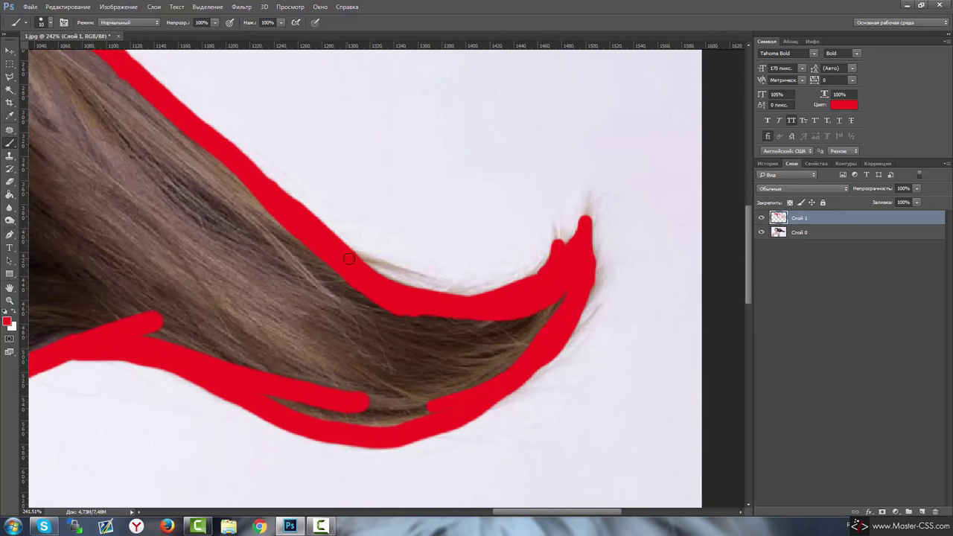
{"action": "right_click", "coordinate": [392, 292]}
{"action": "key", "text": "Return"}
{"action": "mouse_move", "coordinate": [258, 255]}
{"action": "left_mouse_down"}
{"action": "mouse_move", "coordinate": [400, 330]}
{"action": "mouse_move", "coordinate": [181, 330]}
{"action": "mouse_move", "coordinate": [215, 191]}
{"action": "mouse_move", "coordinate": [200, 171]}
{"action": "mouse_move", "coordinate": [138, 216]}
{"action": "left_mouse_up"}
{"action": "right_click", "coordinate": [387, 304]}
{"action": "key", "text": "Return"}
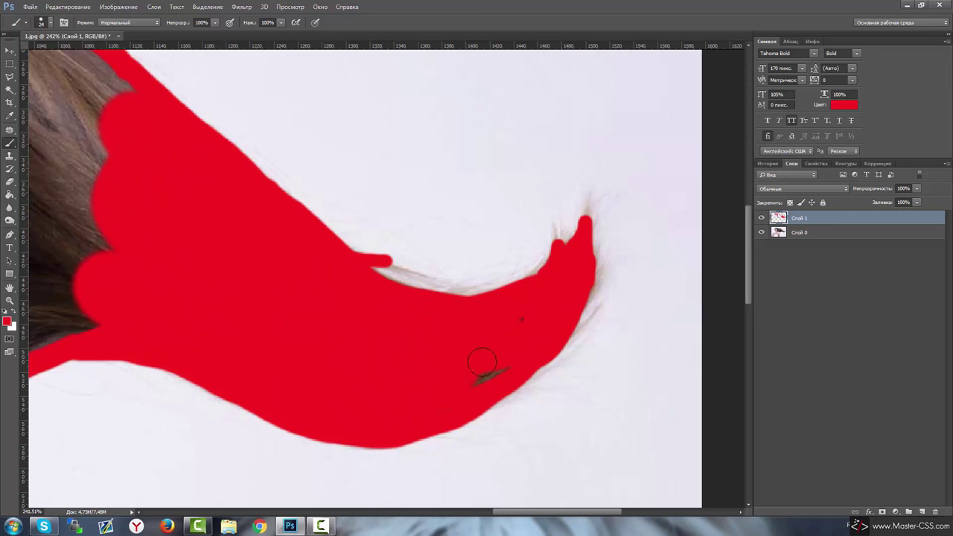
{"action": "scroll", "coordinate": [295, 223], "scroll_direction": "down", "scroll_amount": 5}
{"action": "scroll", "coordinate": [349, 119], "scroll_direction": "up", "scroll_amount": 3}
{"action": "right_click", "coordinate": [555, 149]}
{"action": "key", "text": "Return"}
{"action": "mouse_move", "coordinate": [353, 134]}
{"action": "left_mouse_down"}
{"action": "mouse_move", "coordinate": [355, 256]}
{"action": "mouse_move", "coordinate": [327, 309]}
{"action": "mouse_move", "coordinate": [483, 354]}
{"action": "mouse_move", "coordinate": [606, 287]}
{"action": "mouse_move", "coordinate": [416, 238]}
{"action": "mouse_move", "coordinate": [504, 300]}
{"action": "mouse_move", "coordinate": [395, 300]}
{"action": "mouse_move", "coordinate": [558, 162]}
{"action": "mouse_move", "coordinate": [491, 164]}
{"action": "mouse_move", "coordinate": [586, 274]}
{"action": "left_mouse_up"}
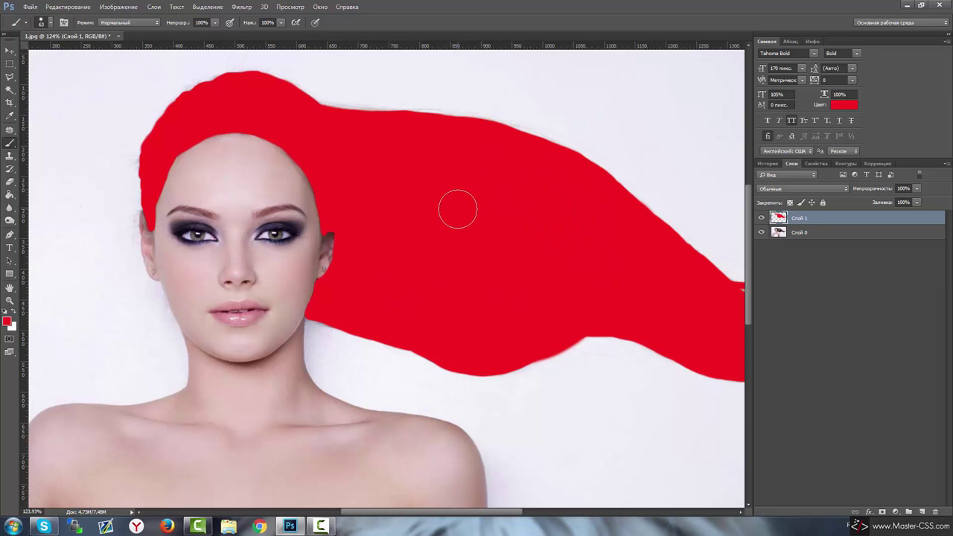
{"action": "scroll", "coordinate": [440, 202], "scroll_direction": "down", "scroll_amount": 2}
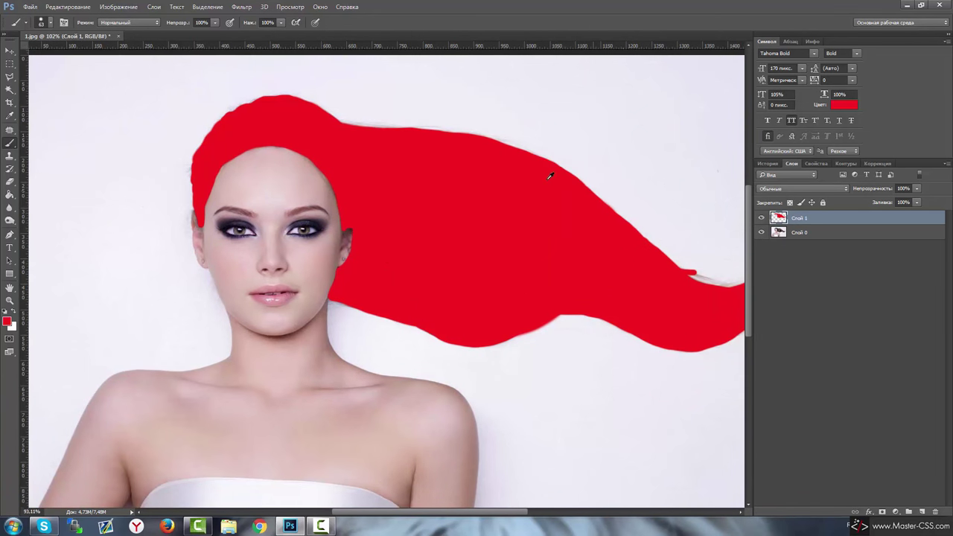
Set the red layer to Soft Light blending at 50% opacity, then switch to the Move tool
{"action": "scroll", "coordinate": [549, 170], "scroll_direction": "down", "scroll_amount": 2}
{"action": "left_click", "coordinate": [789, 191]}
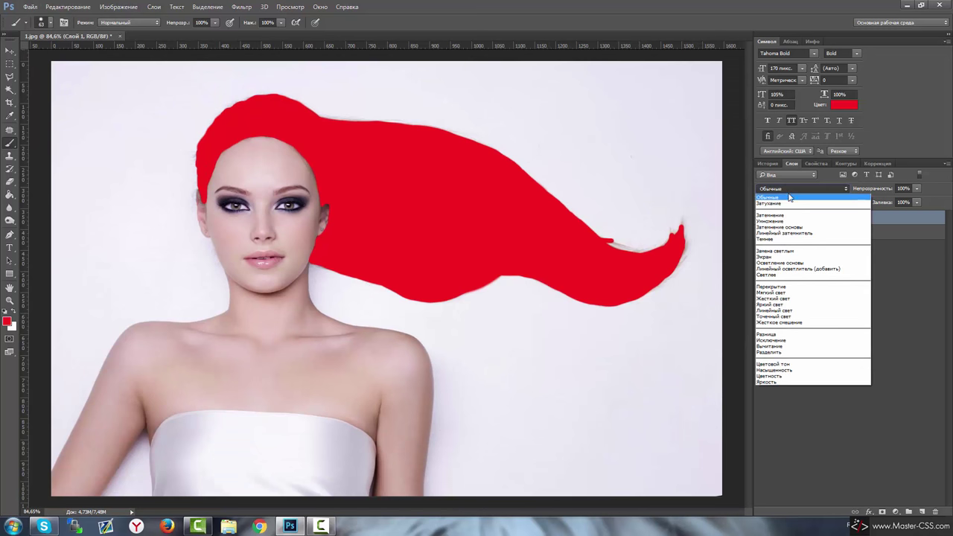
{"action": "left_click", "coordinate": [782, 292]}
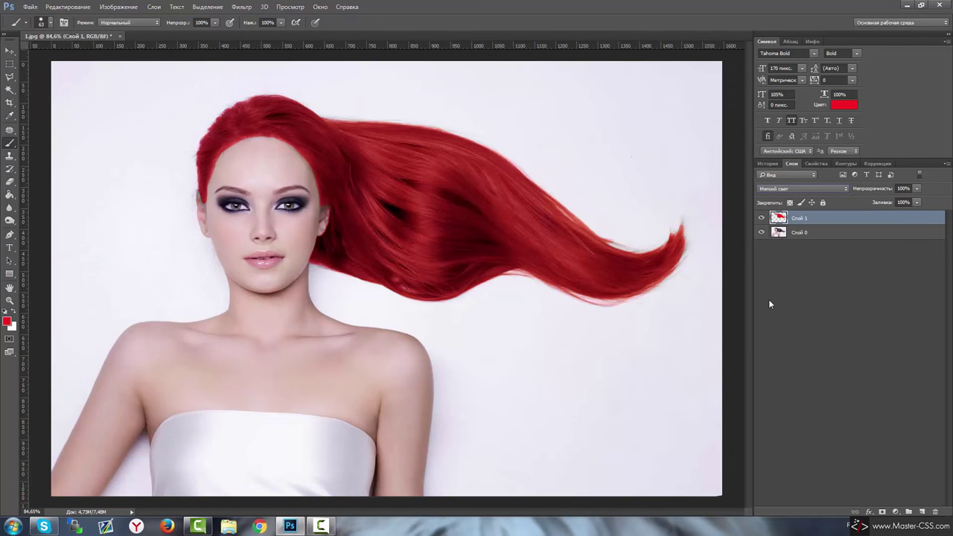
{"action": "left_click", "coordinate": [917, 190]}
{"action": "left_click_drag", "start_coordinate": [892, 198], "coordinate": [891, 198]}
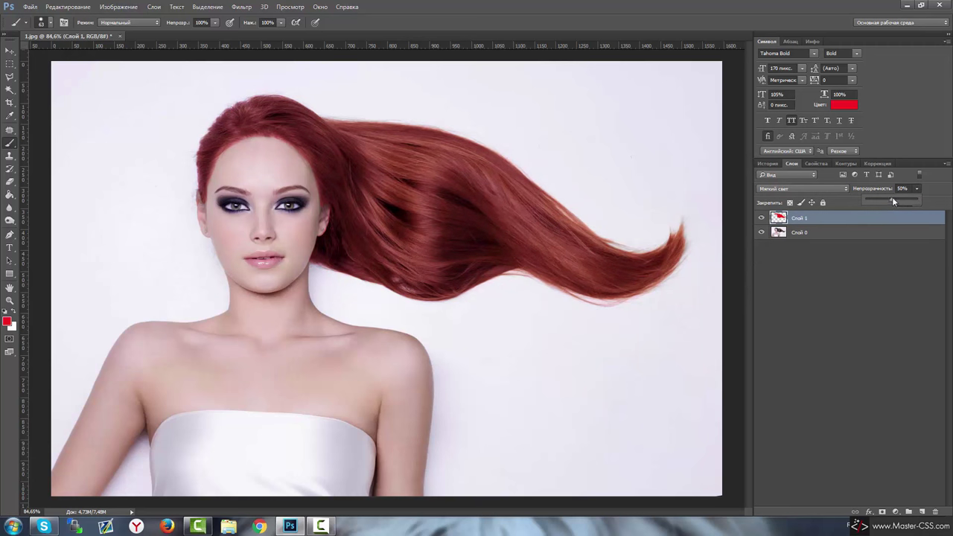
{"action": "scroll", "coordinate": [211, 124], "scroll_direction": "up", "scroll_amount": 1}
{"action": "scroll", "coordinate": [211, 123], "scroll_direction": "up", "scroll_amount": 2}
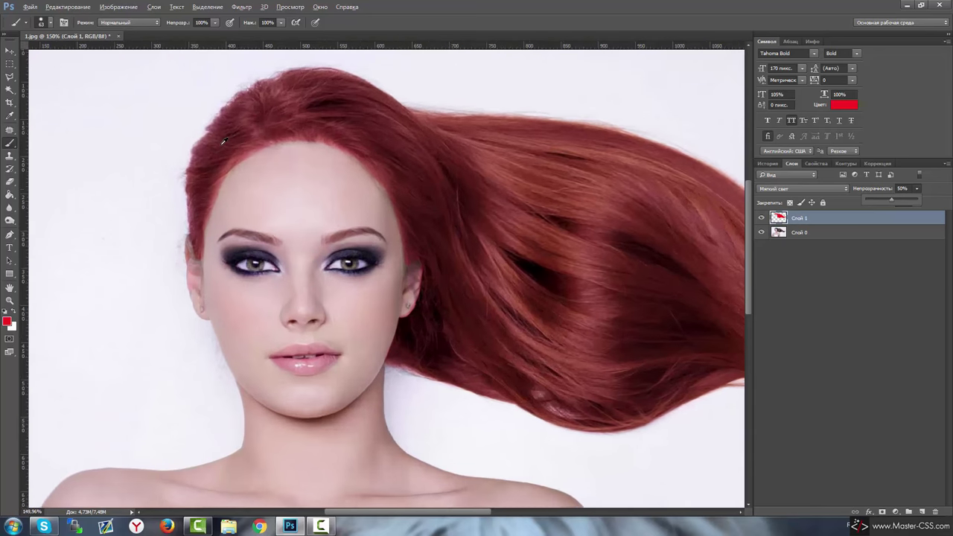
{"action": "scroll", "coordinate": [216, 130], "scroll_direction": "up", "scroll_amount": 1}
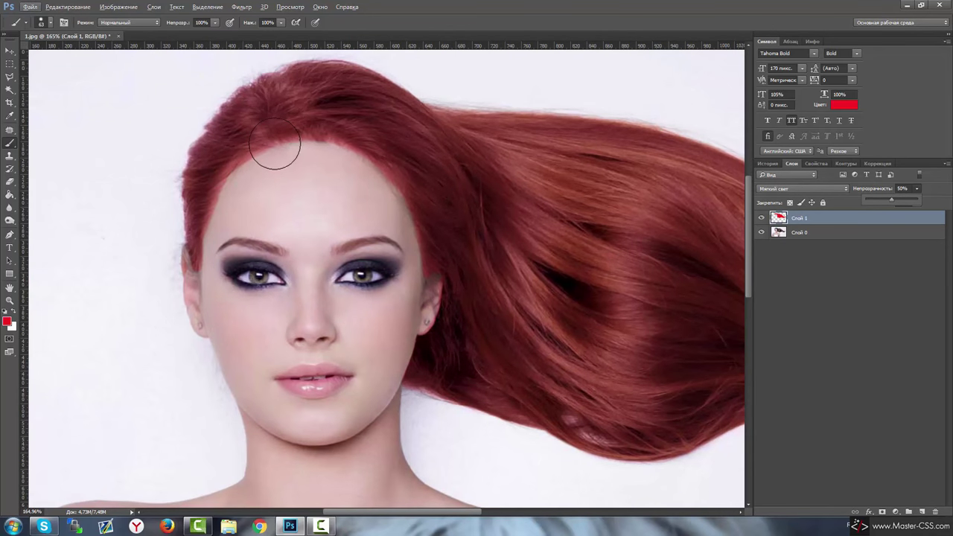
{"action": "left_click", "coordinate": [10, 52]}
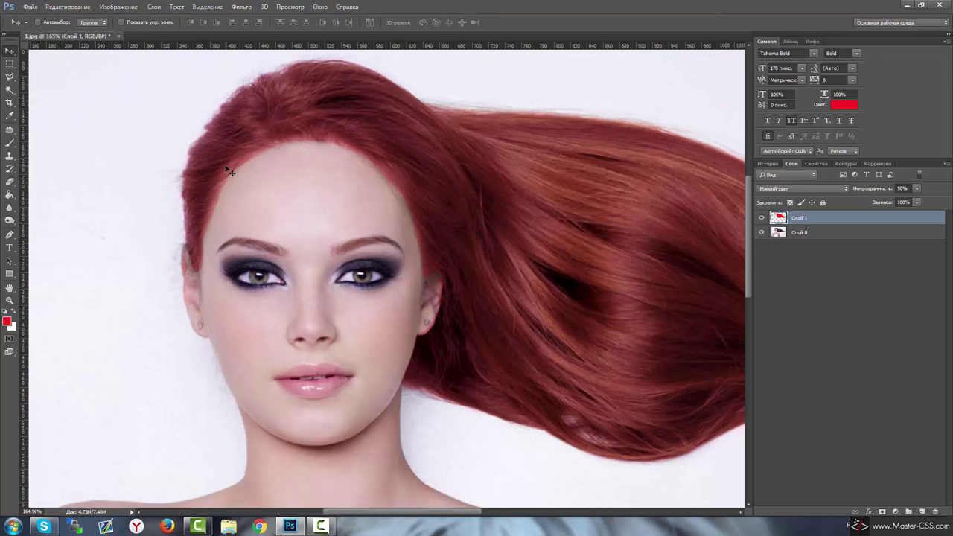
Make the Eraser a soft 43 px brush with 19% hardness at about 53% opacity
{"action": "left_click", "coordinate": [10, 184]}
{"action": "right_click", "coordinate": [287, 173]}
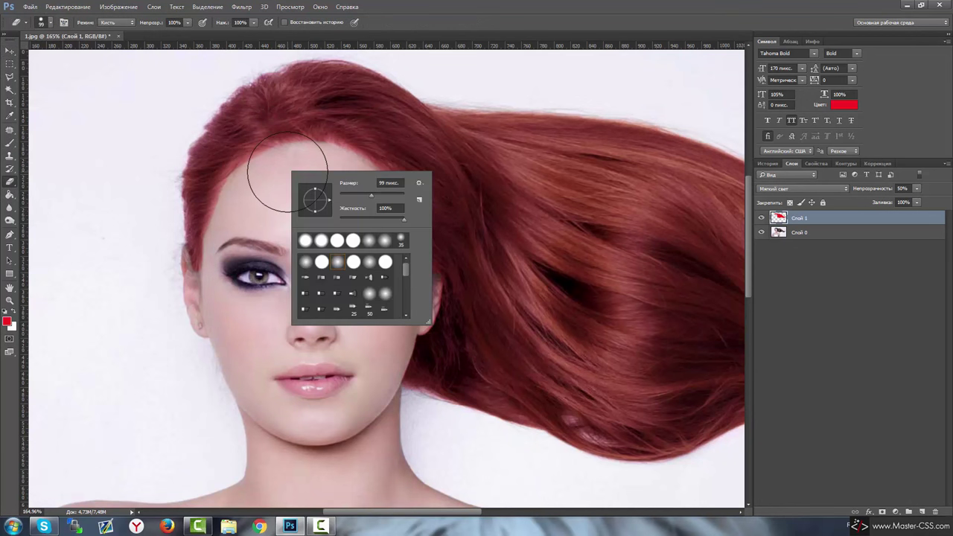
{"action": "left_click", "coordinate": [362, 195]}
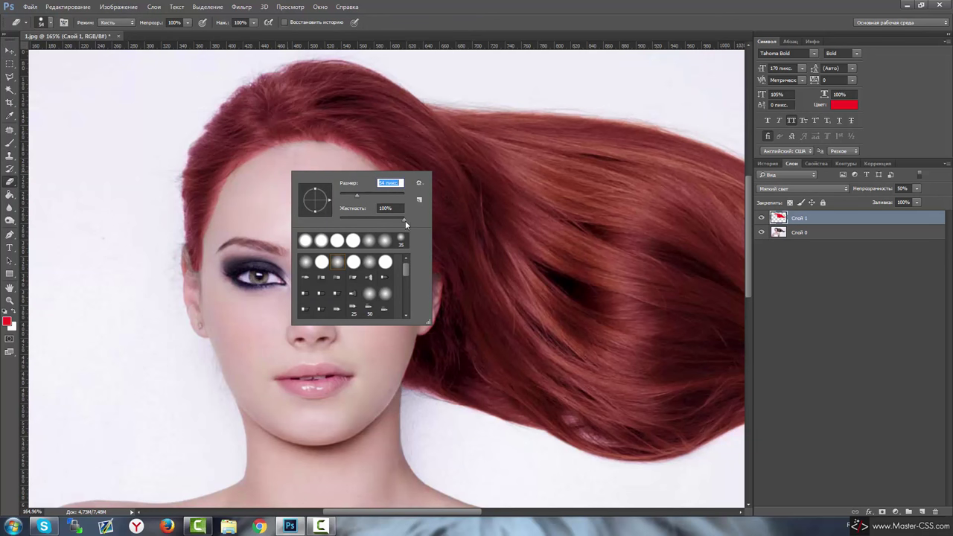
{"action": "left_click_drag", "start_coordinate": [405, 221], "coordinate": [354, 220]}
{"action": "left_click", "coordinate": [353, 195]}
{"action": "left_click", "coordinate": [188, 23]}
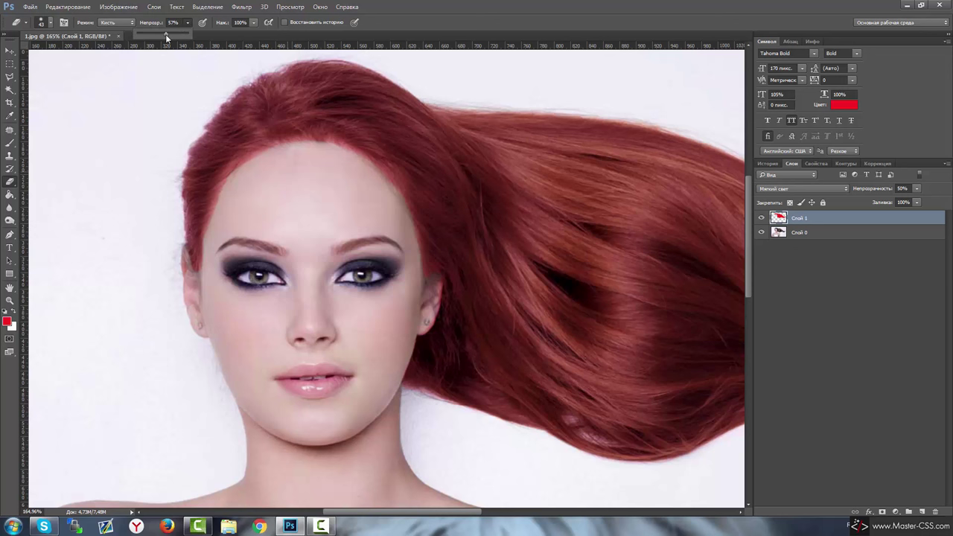
{"action": "left_click", "coordinate": [254, 22]}
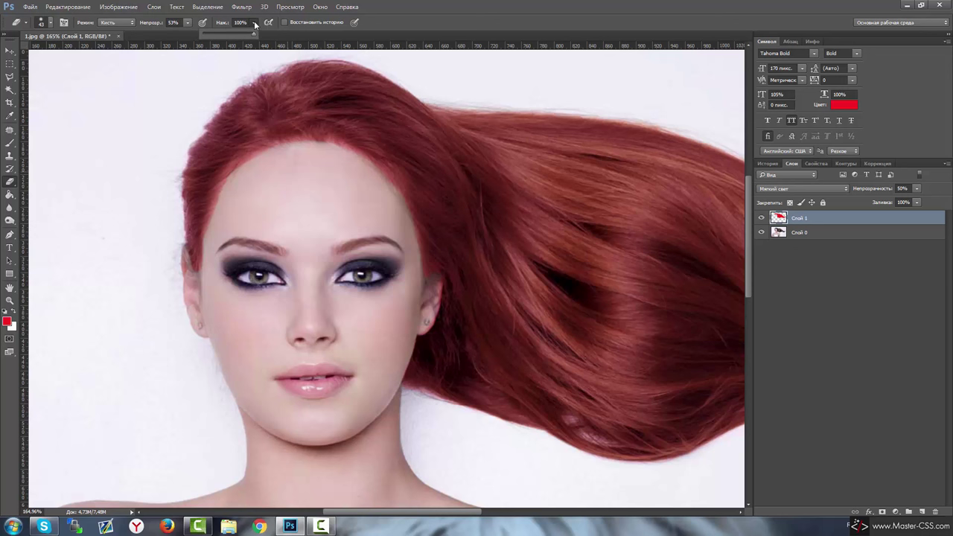
{"action": "left_click", "coordinate": [274, 154]}
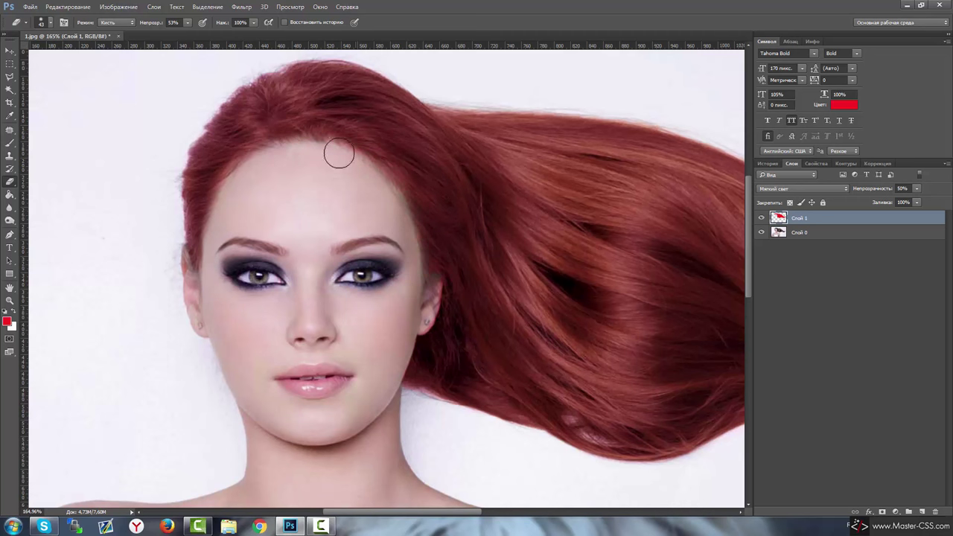
Pan to the right-hand hair strand and erase stray red along its tip
{"action": "right_click", "coordinate": [397, 221]}
{"action": "key", "text": "Return"}
{"action": "scroll", "coordinate": [423, 256], "scroll_direction": "down", "scroll_amount": 3}
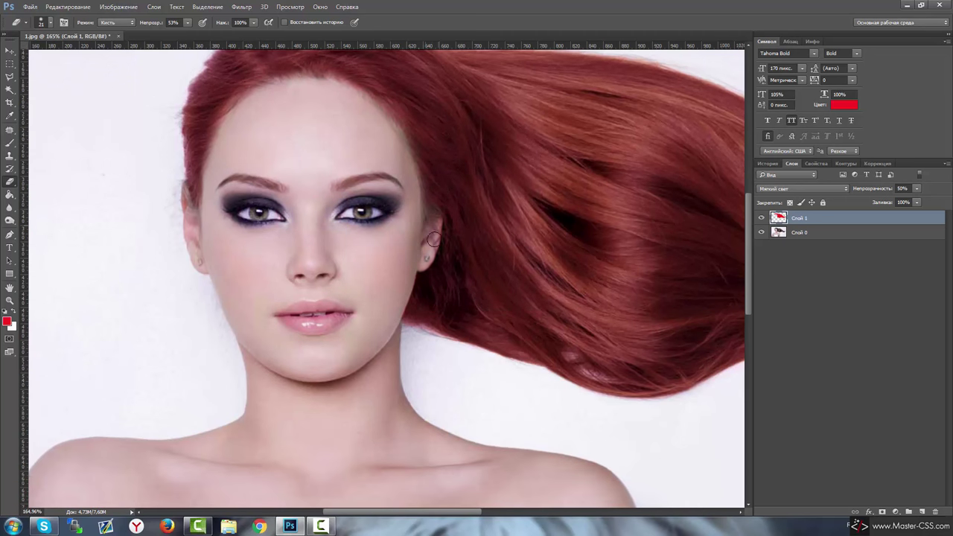
{"action": "scroll", "coordinate": [395, 320], "scroll_direction": "right", "scroll_amount": 3}
{"action": "scroll", "coordinate": [402, 372], "scroll_direction": "right", "scroll_amount": 8}
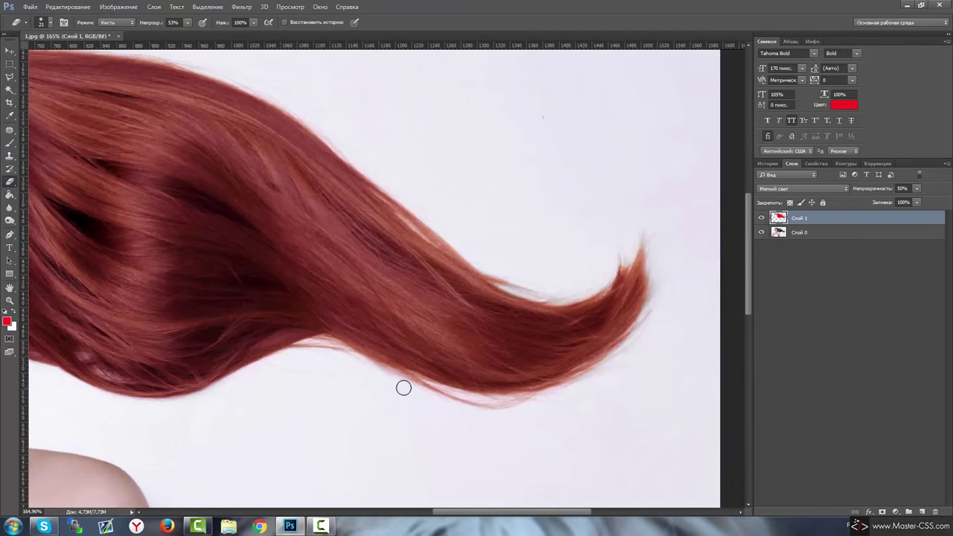
{"action": "scroll", "coordinate": [456, 513], "scroll_direction": "right", "scroll_amount": 3}
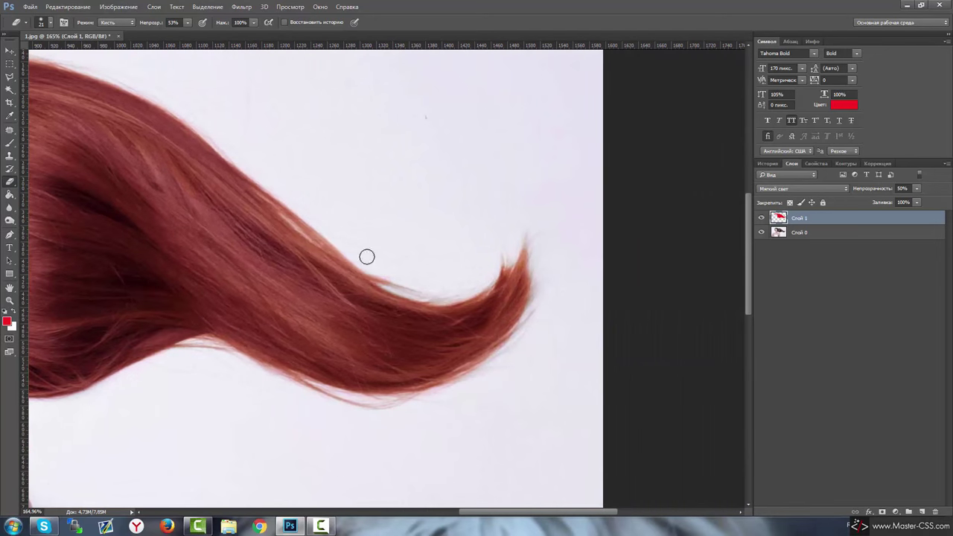
{"action": "left_click_drag", "start_coordinate": [531, 270], "coordinate": [497, 265]}
{"action": "scroll", "coordinate": [540, 251], "scroll_direction": "down", "scroll_amount": 2}
{"action": "scroll", "coordinate": [541, 250], "scroll_direction": "down", "scroll_amount": 3}
{"action": "scroll", "coordinate": [223, 90], "scroll_direction": "up", "scroll_amount": 4}
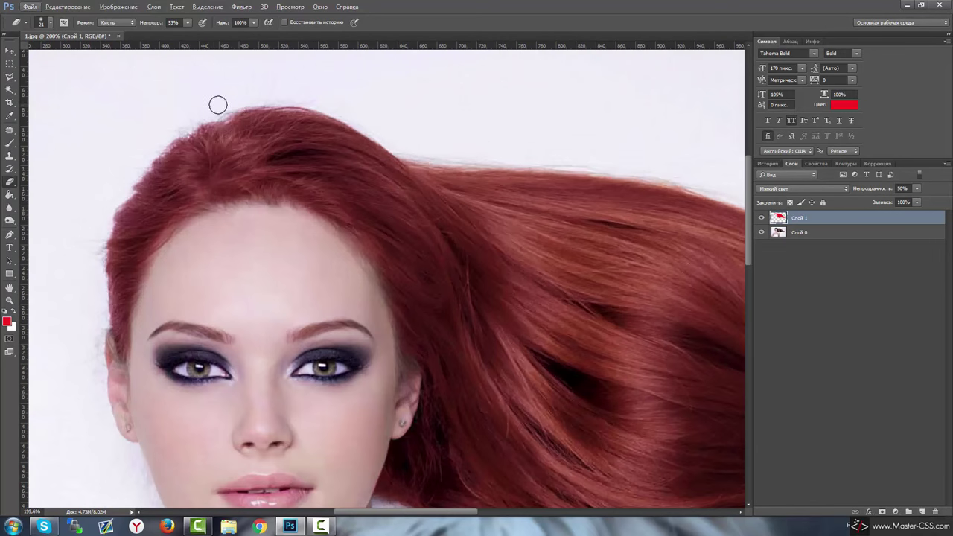
{"action": "scroll", "coordinate": [331, 106], "scroll_direction": "down", "scroll_amount": 3}
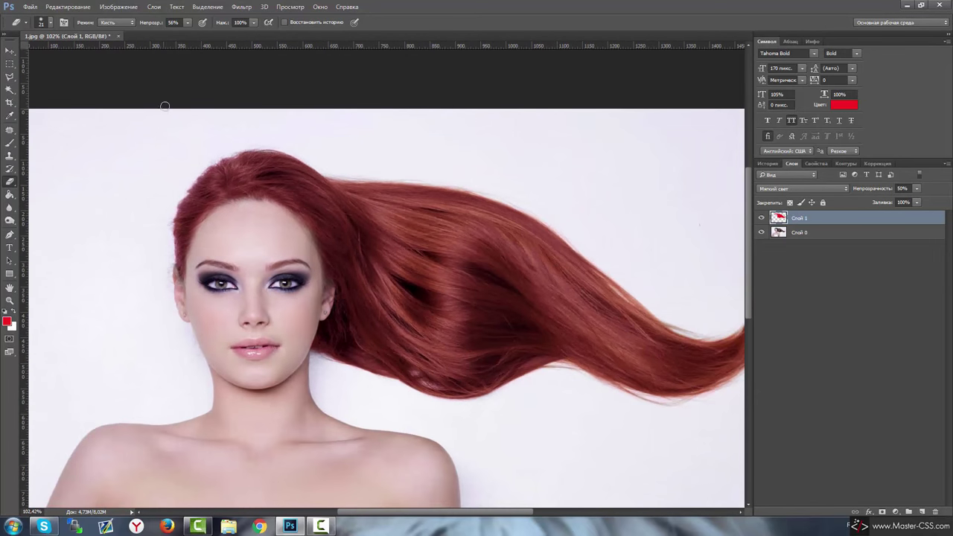
{"action": "left_click", "coordinate": [188, 23]}
Lightly erase red along the hair's lower and upper edges with an enlarged 11% opacity eraser
{"action": "left_click_drag", "start_coordinate": [166, 35], "coordinate": [163, 35]}
{"action": "right_click", "coordinate": [136, 134]}
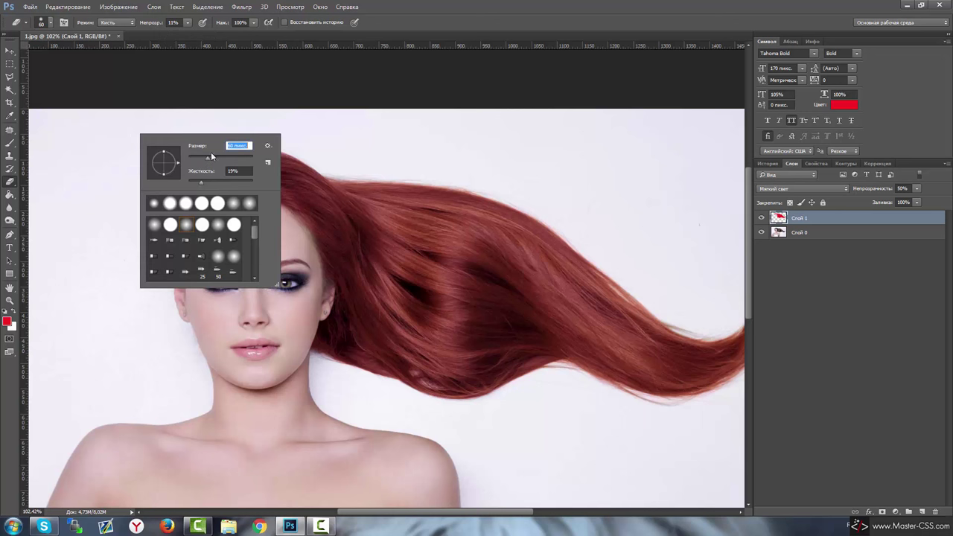
{"action": "left_click", "coordinate": [120, 170]}
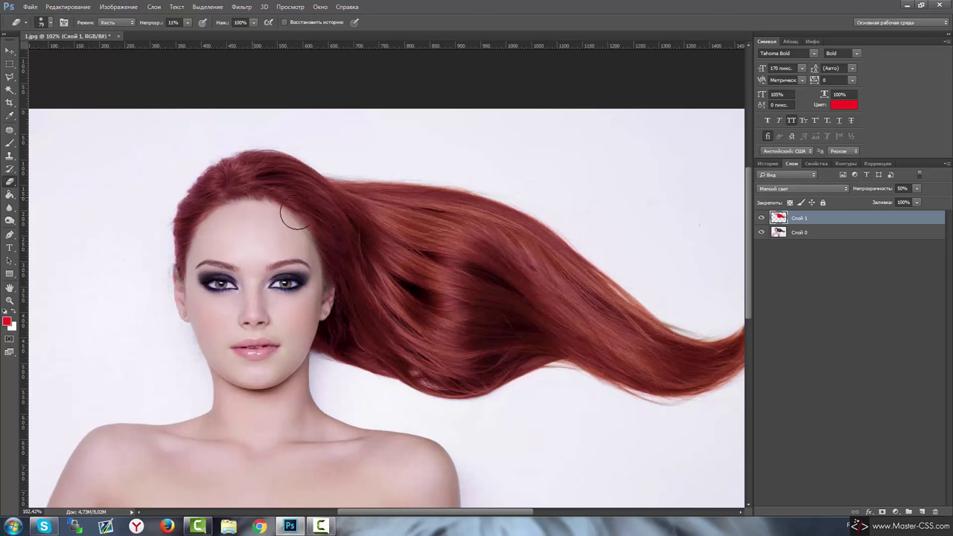
{"action": "mouse_move", "coordinate": [319, 306]}
{"action": "left_mouse_down"}
{"action": "mouse_move", "coordinate": [476, 395]}
{"action": "mouse_move", "coordinate": [521, 378]}
{"action": "mouse_move", "coordinate": [672, 383]}
{"action": "left_mouse_up"}
{"action": "mouse_move", "coordinate": [603, 280]}
{"action": "left_mouse_down"}
{"action": "mouse_move", "coordinate": [330, 170]}
{"action": "mouse_move", "coordinate": [159, 241]}
{"action": "mouse_move", "coordinate": [171, 272]}
{"action": "left_mouse_up"}
{"action": "scroll", "coordinate": [172, 271], "scroll_direction": "down", "scroll_amount": 1}
{"action": "scroll", "coordinate": [171, 272], "scroll_direction": "down", "scroll_amount": 2}
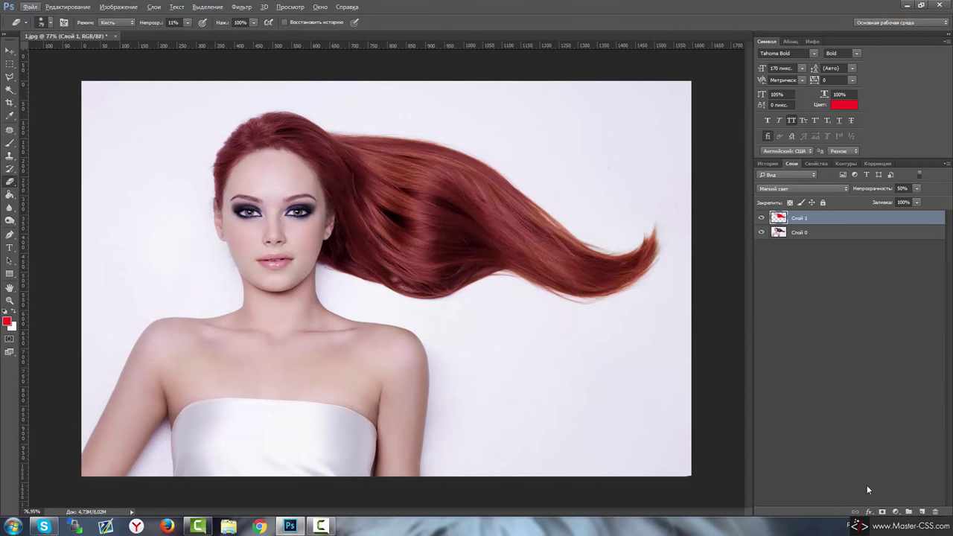
{"action": "left_click", "coordinate": [893, 509]}
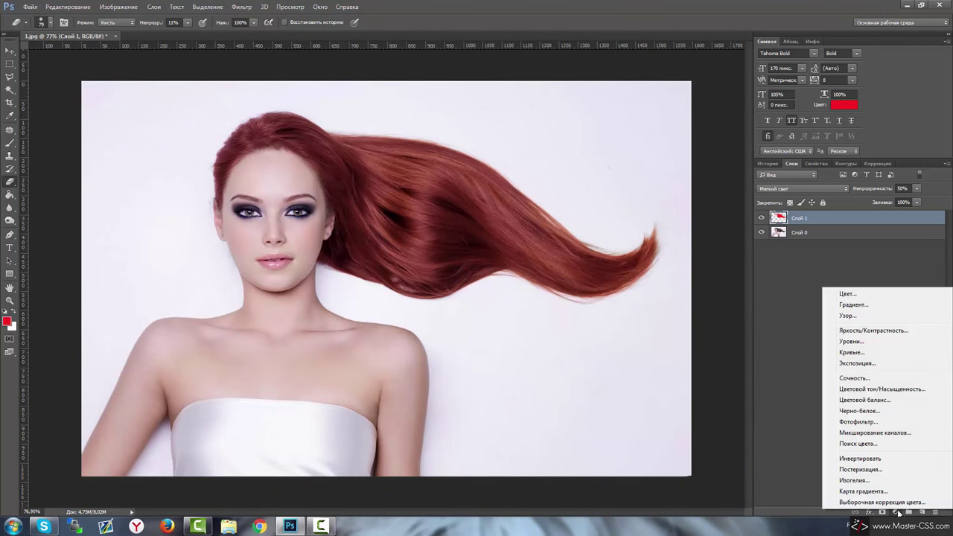
Add a Hue/Saturation adjustment layer clipped to Layer 1 and show its properties
{"action": "left_click", "coordinate": [893, 392]}
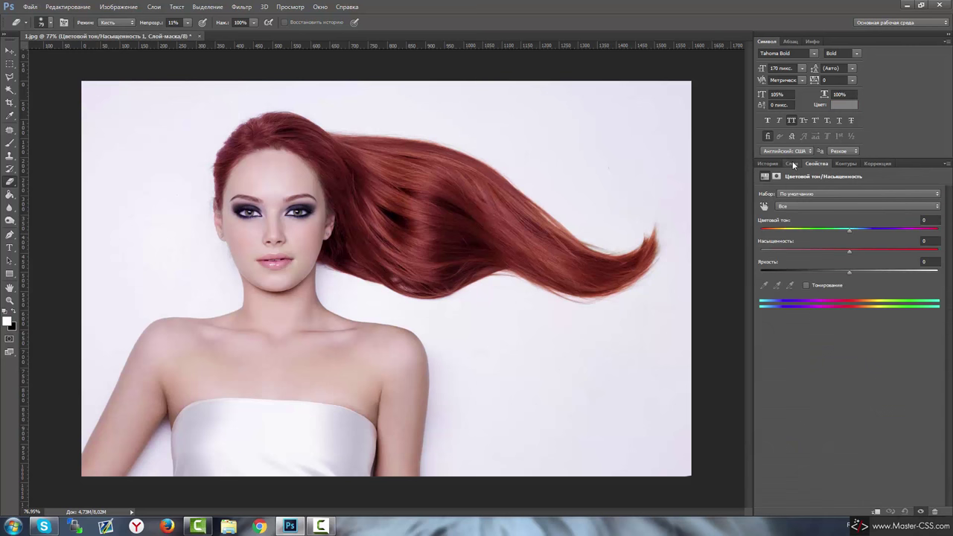
{"action": "left_click", "coordinate": [792, 163]}
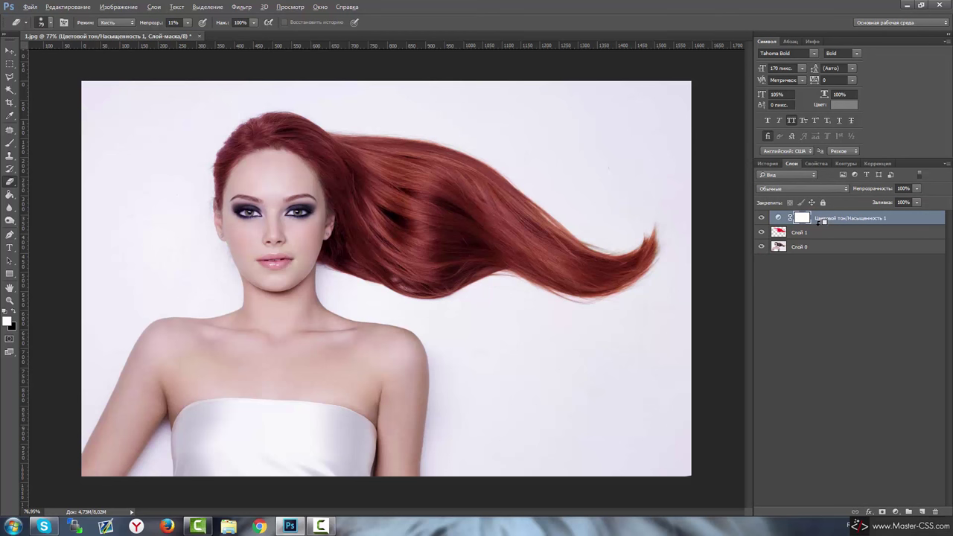
{"action": "left_click", "coordinate": [790, 223], "text": "alt"}
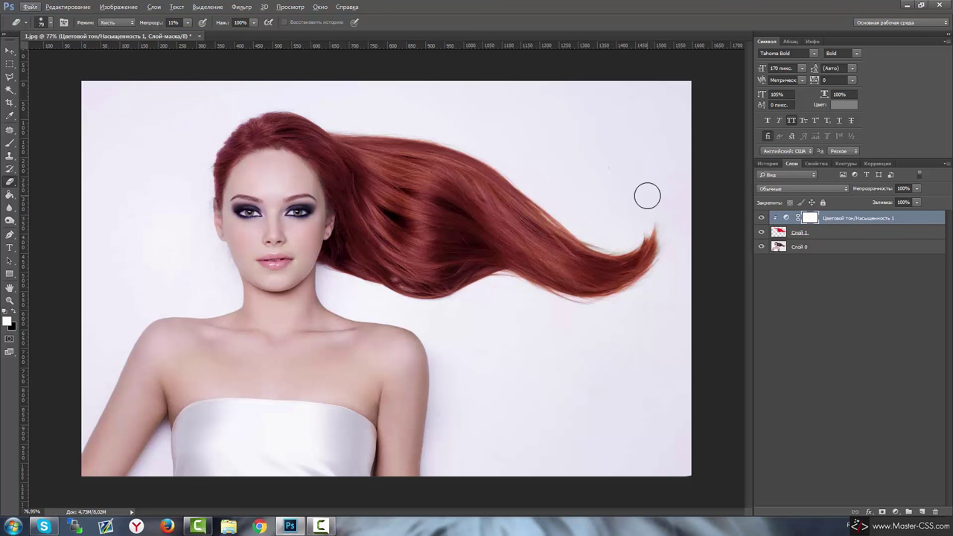
{"action": "left_click", "coordinate": [816, 162]}
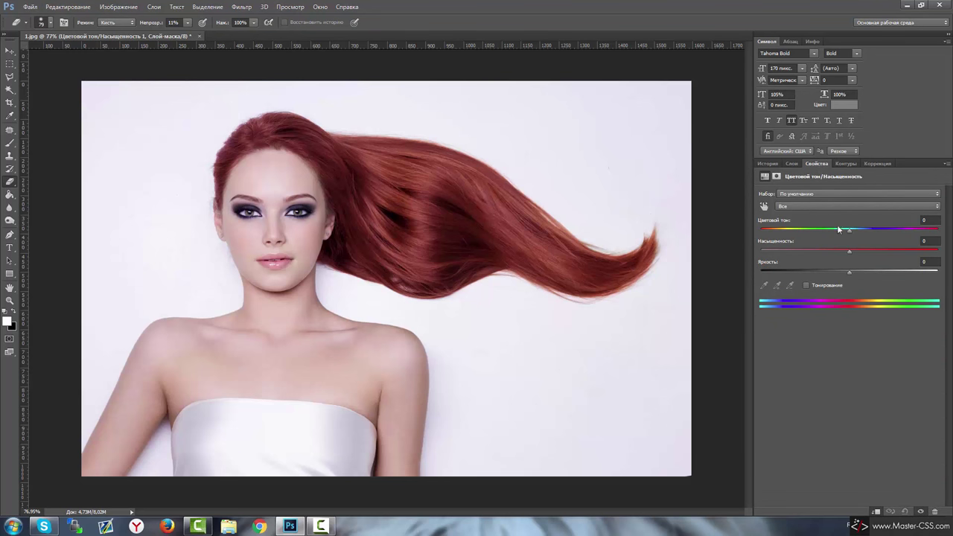
Shift the hair colour with Hue -25 and Saturation -11
{"action": "mouse_move", "coordinate": [848, 230]}
{"action": "left_mouse_down"}
{"action": "mouse_move", "coordinate": [786, 235]}
{"action": "mouse_move", "coordinate": [909, 235]}
{"action": "mouse_move", "coordinate": [827, 231]}
{"action": "left_mouse_up"}
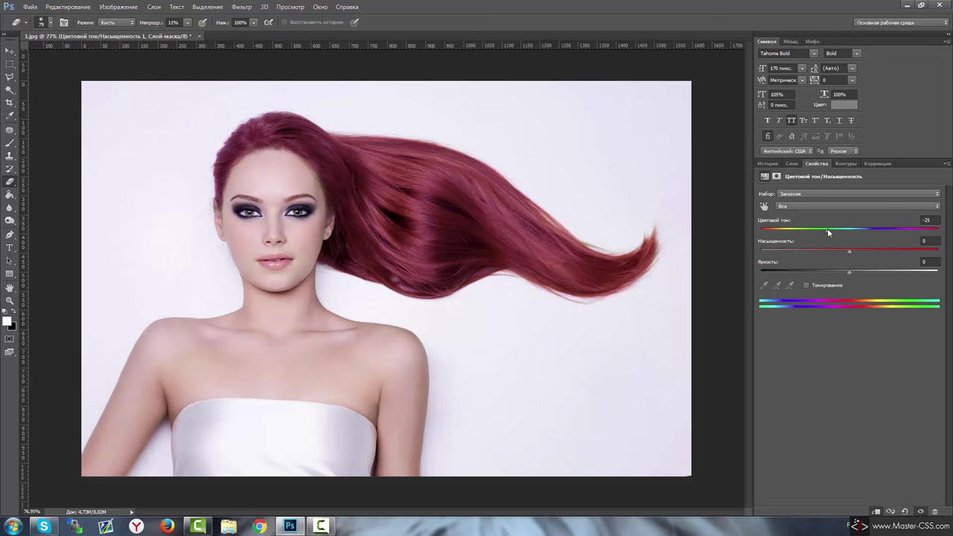
{"action": "left_click", "coordinate": [852, 249]}
{"action": "left_click_drag", "start_coordinate": [849, 250], "coordinate": [795, 257]}
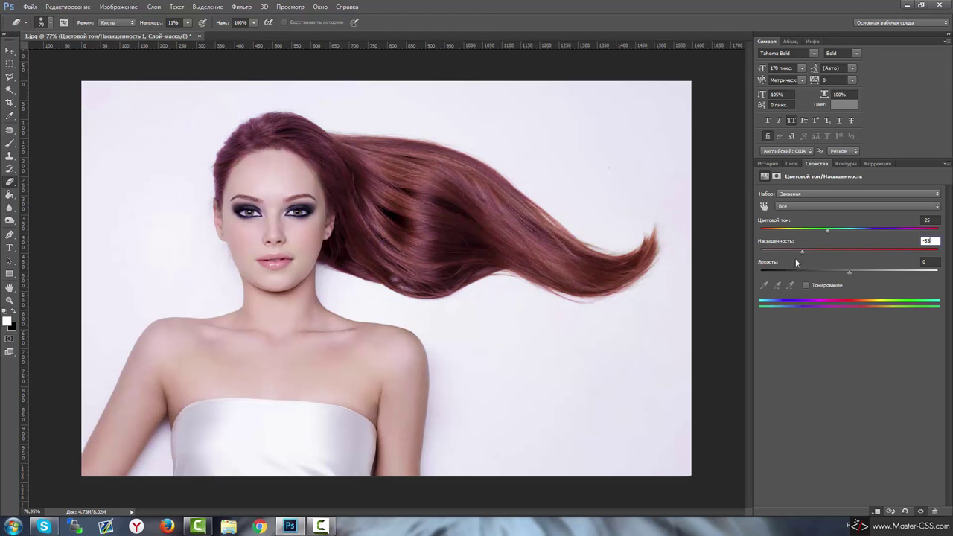
{"action": "type", "text": "100"}
{"action": "key", "text": "Return"}
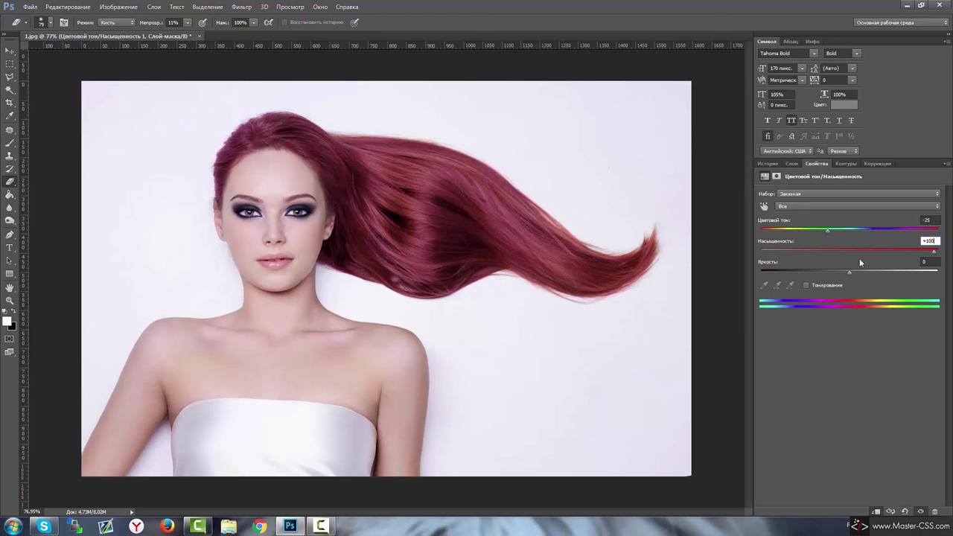
{"action": "type", "text": "0"}
{"action": "key", "text": "Return"}
{"action": "mouse_move", "coordinate": [849, 254]}
{"action": "left_mouse_down"}
{"action": "mouse_move", "coordinate": [830, 271]}
{"action": "mouse_move", "coordinate": [768, 284]}
{"action": "mouse_move", "coordinate": [837, 273]}
{"action": "left_mouse_up"}
{"action": "left_click", "coordinate": [792, 164]}
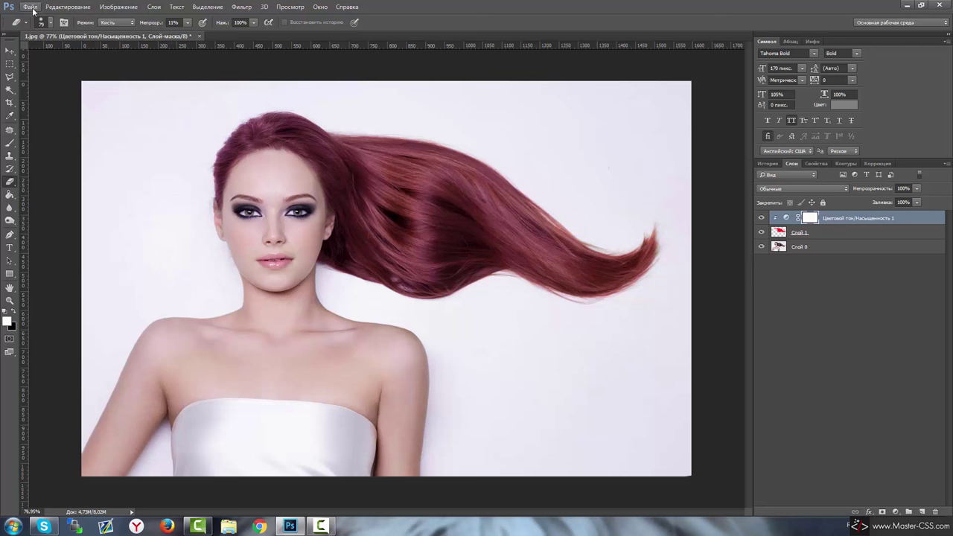
Save the red-haired portrait in JPEG format as 2.jpg, accepting the default JPEG Options
{"action": "left_click", "coordinate": [30, 7]}
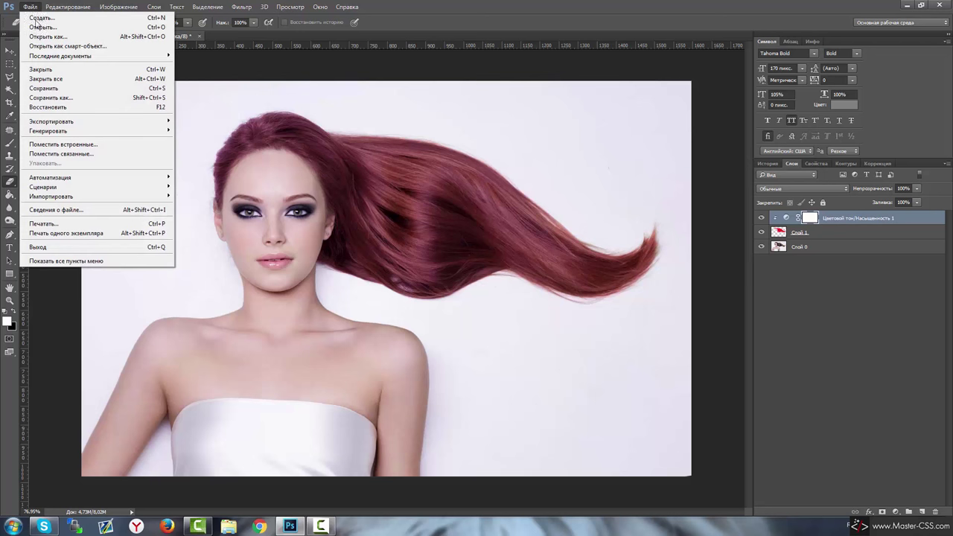
{"action": "left_click", "coordinate": [49, 98]}
{"action": "left_click", "coordinate": [154, 354]}
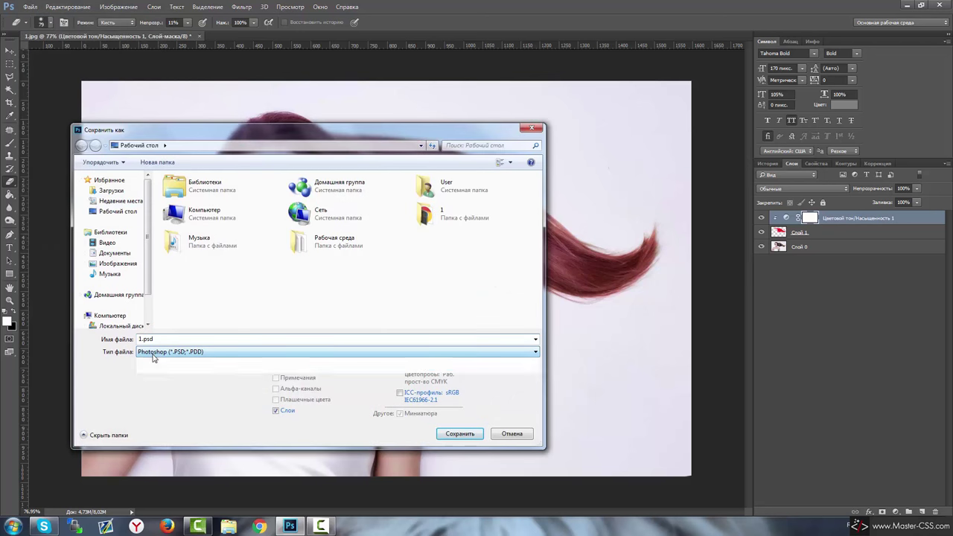
{"action": "left_click", "coordinate": [153, 429]}
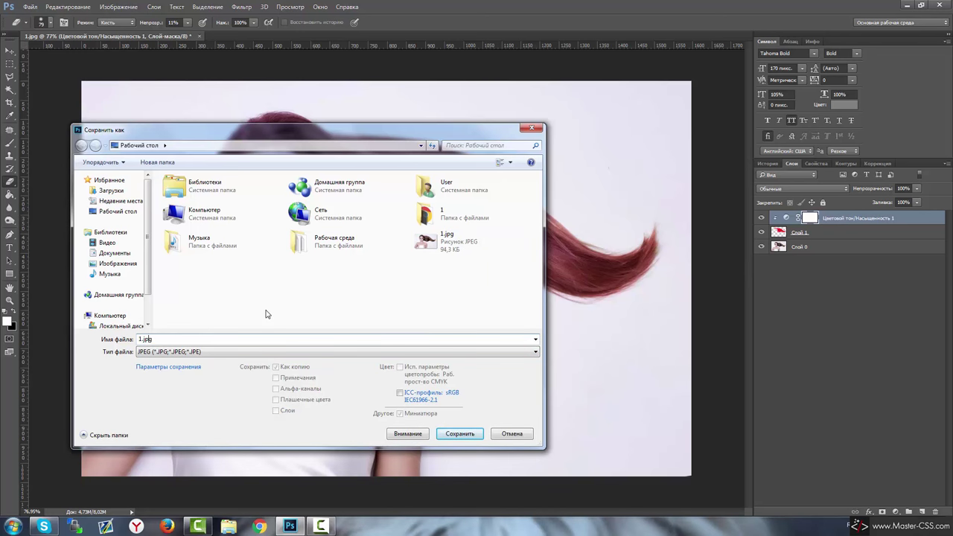
{"action": "key", "text": "BackSpace"}
{"action": "type", "text": "2"}
{"action": "left_click", "coordinate": [459, 433]}
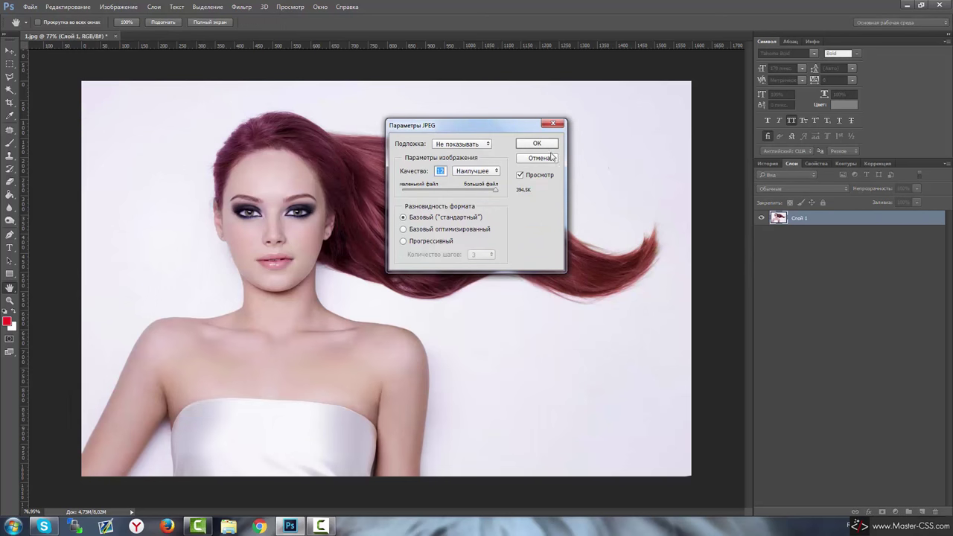
{"action": "left_click", "coordinate": [530, 143]}
Open 2.jpg from the desktop, flip to 1.jpg and back to compare, then close the viewer
{"action": "left_click", "coordinate": [907, 5]}
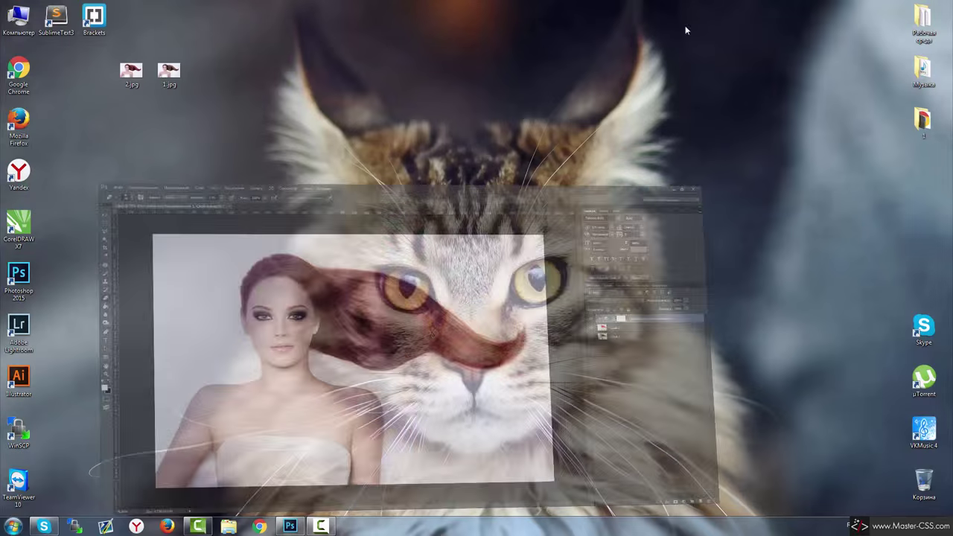
{"action": "double_click", "coordinate": [166, 69]}
{"action": "key", "text": "Left"}
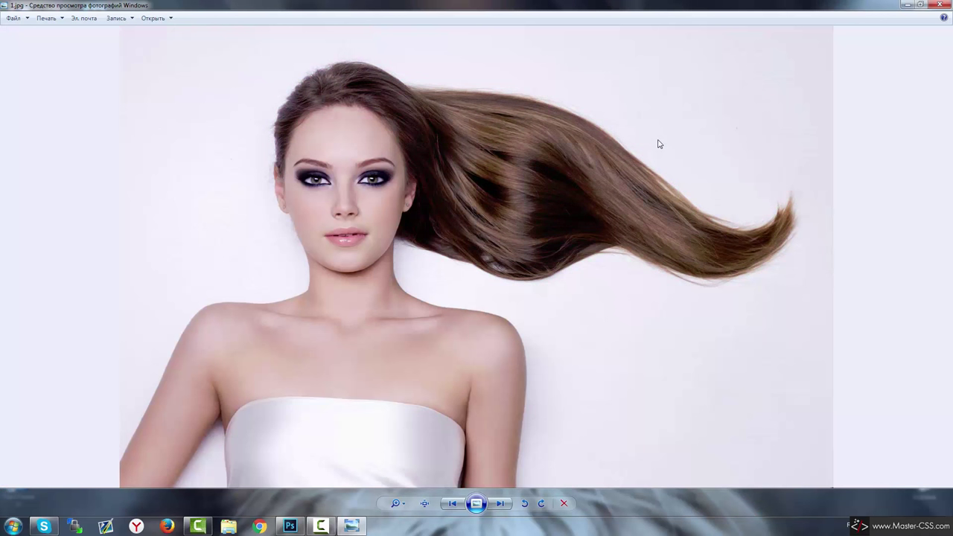
{"action": "key", "text": "Right"}
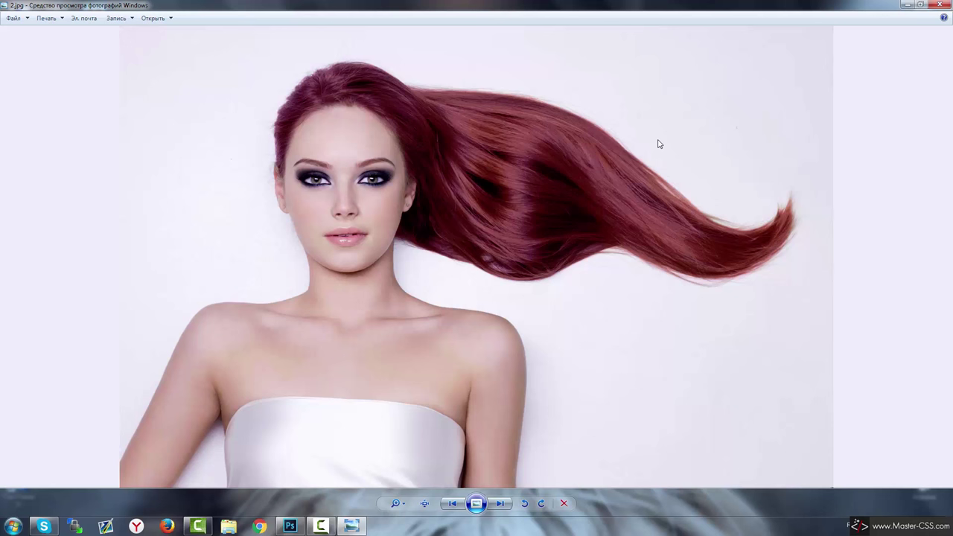
{"action": "left_click", "coordinate": [943, 6]}
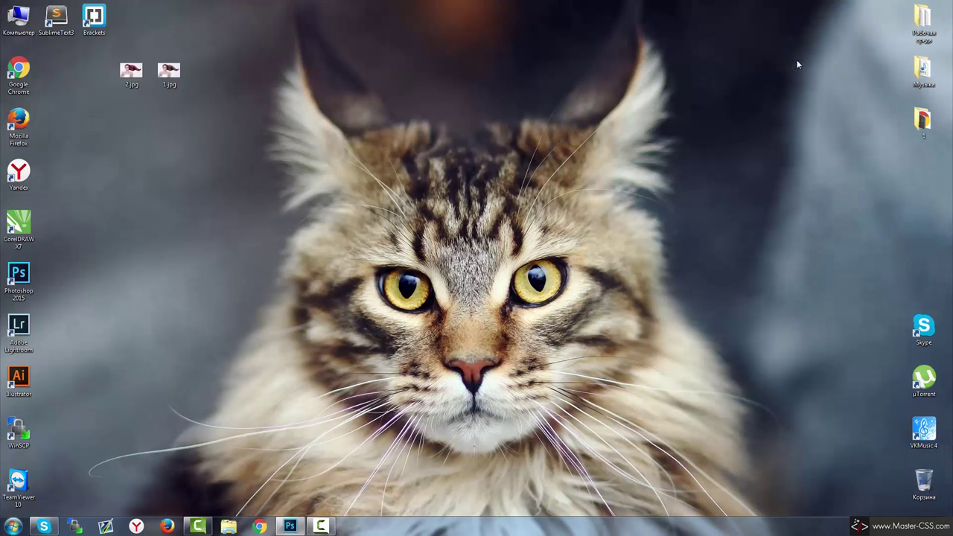